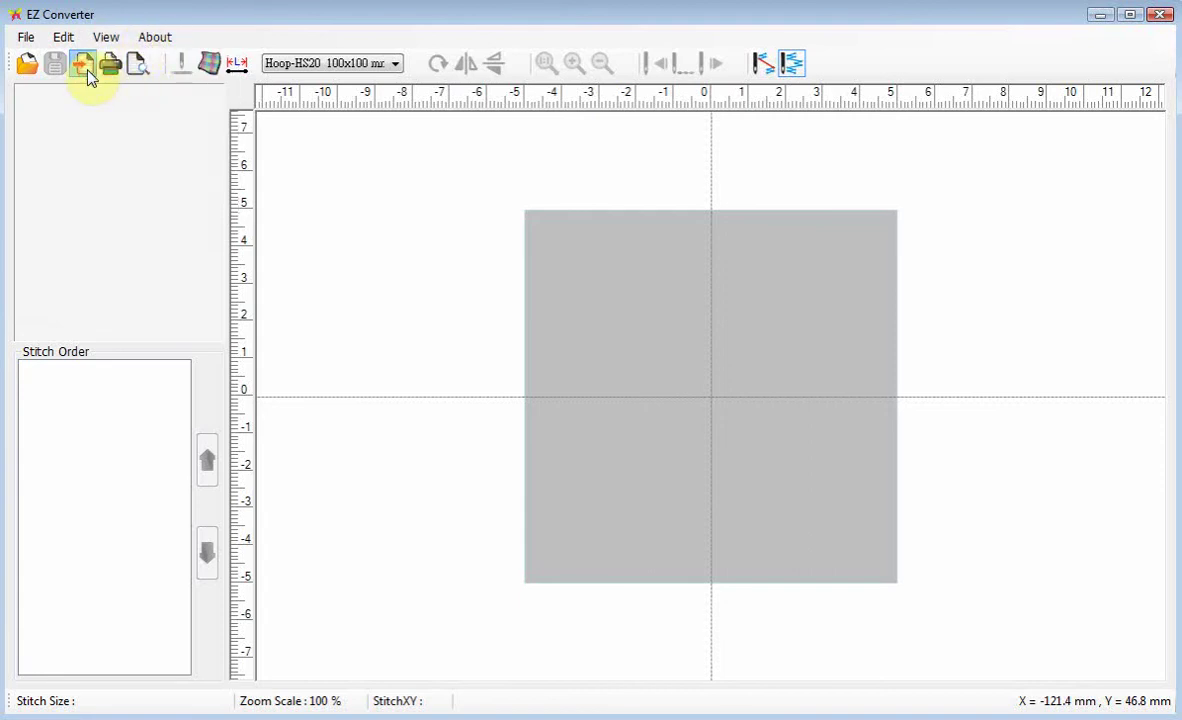
Import the Flower embroidery file from the Design Center samples and set the hoop to Hoop-HR30 110x170 mm
click(87, 73)
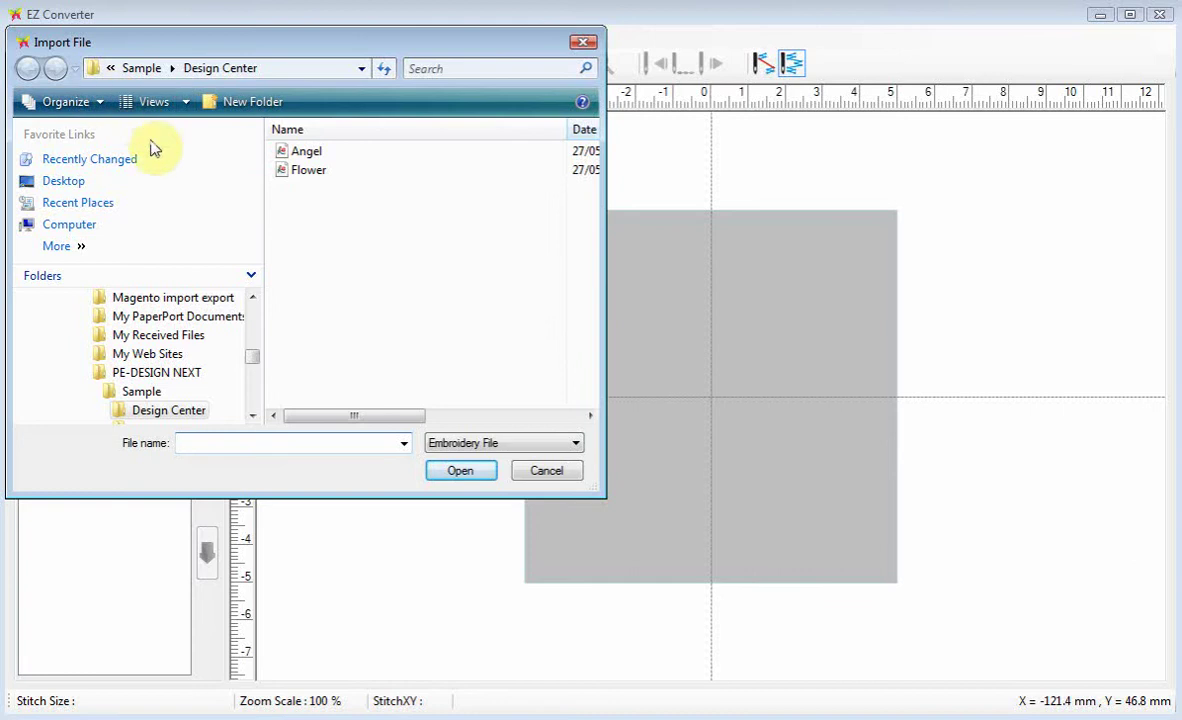
click(311, 174)
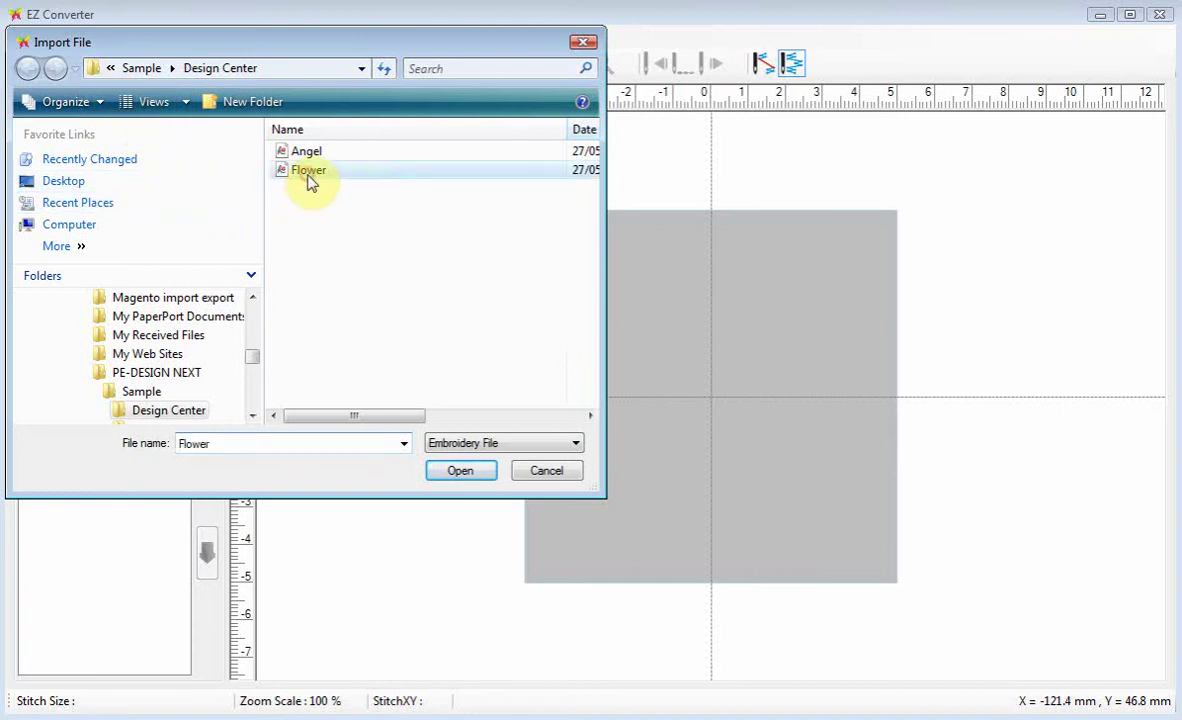
click(452, 472)
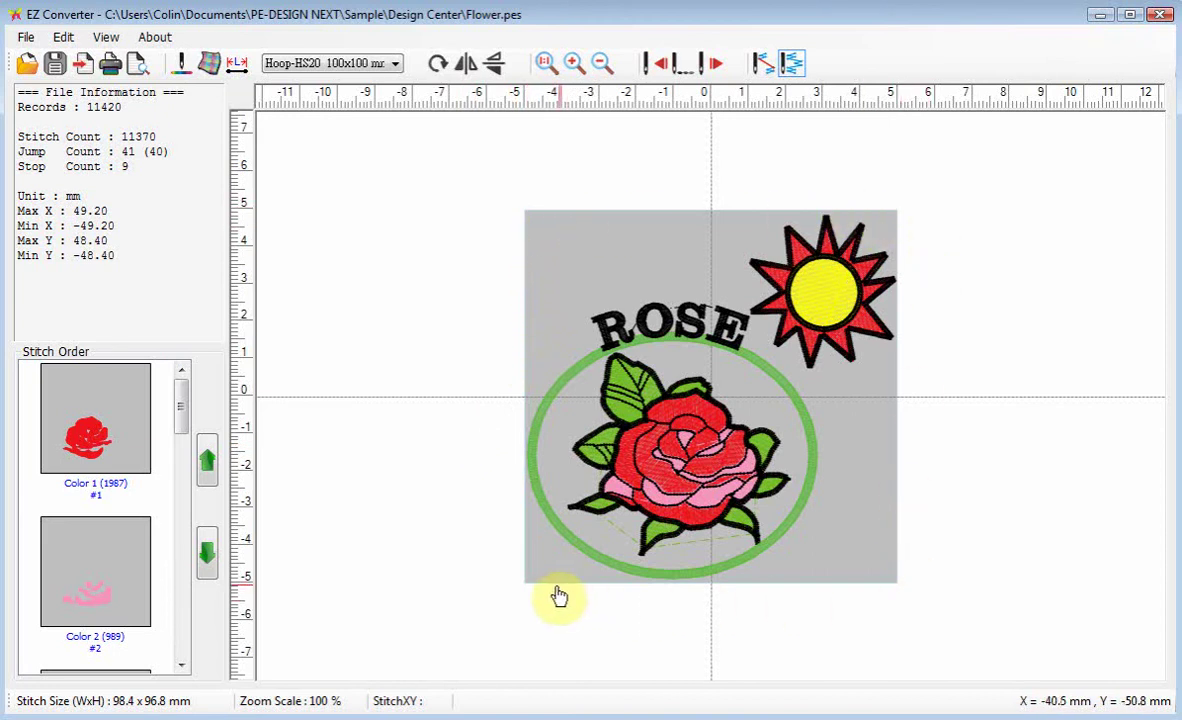
click(393, 65)
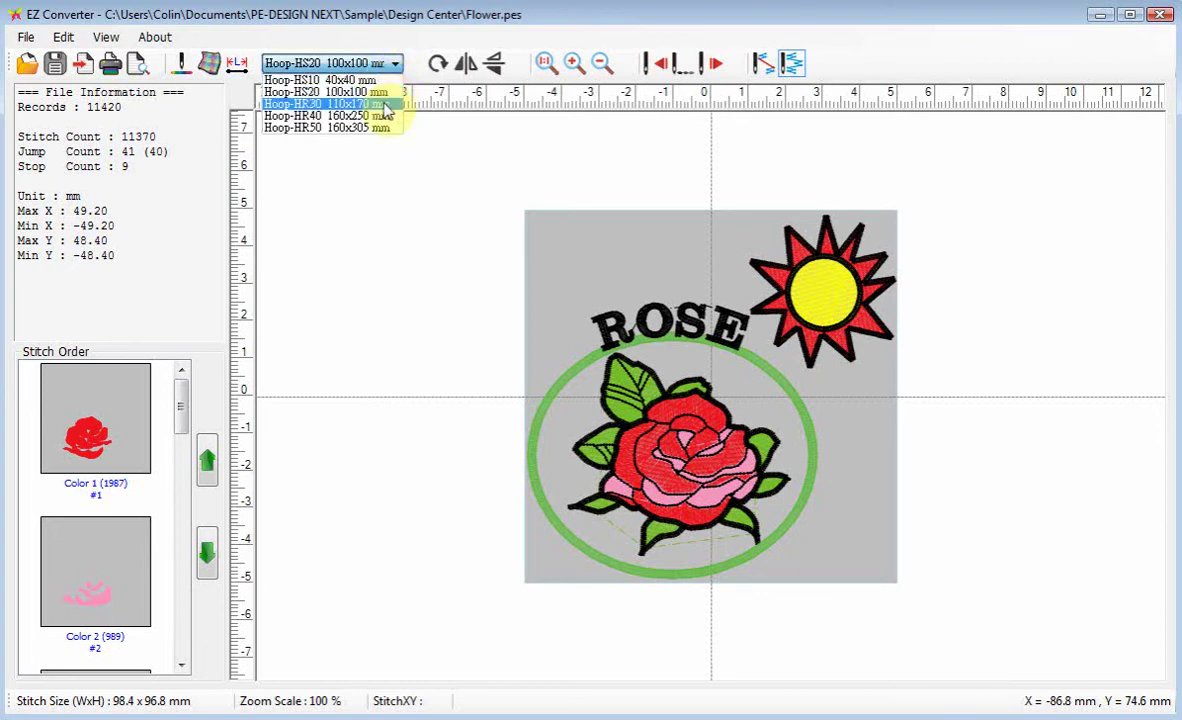
click(384, 106)
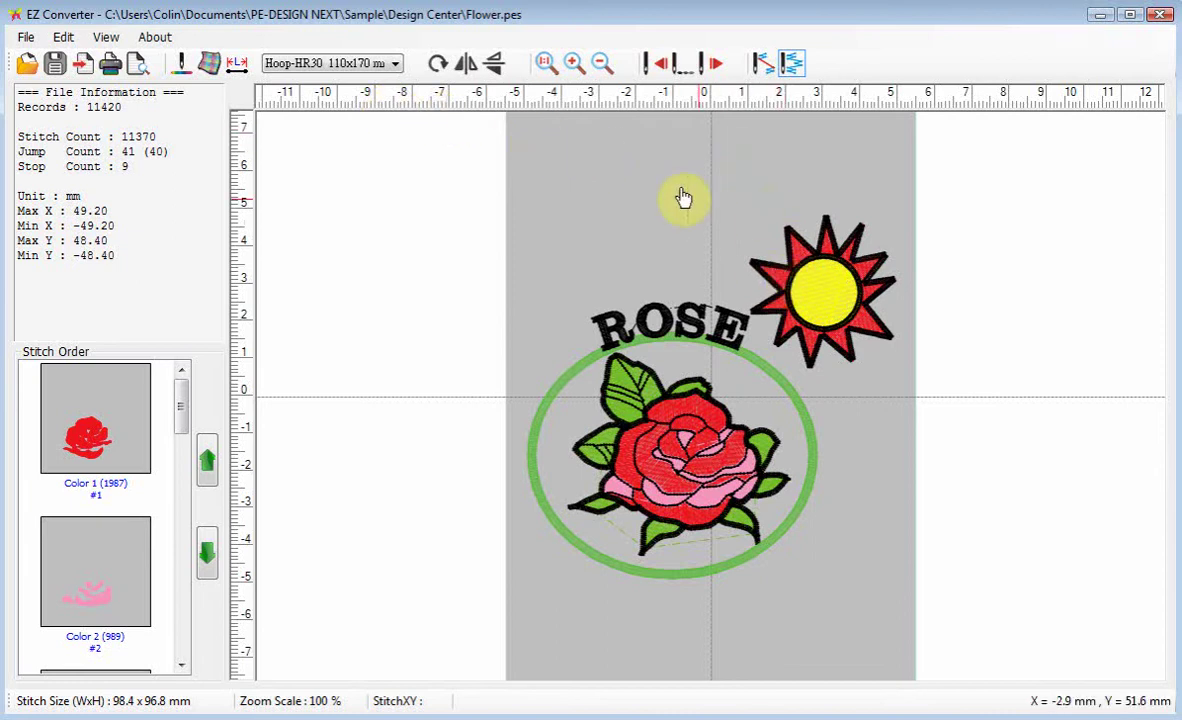
Inspect the design's individual stitches at 220% zoom with the realistic stitch rendering turned off
click(572, 64)
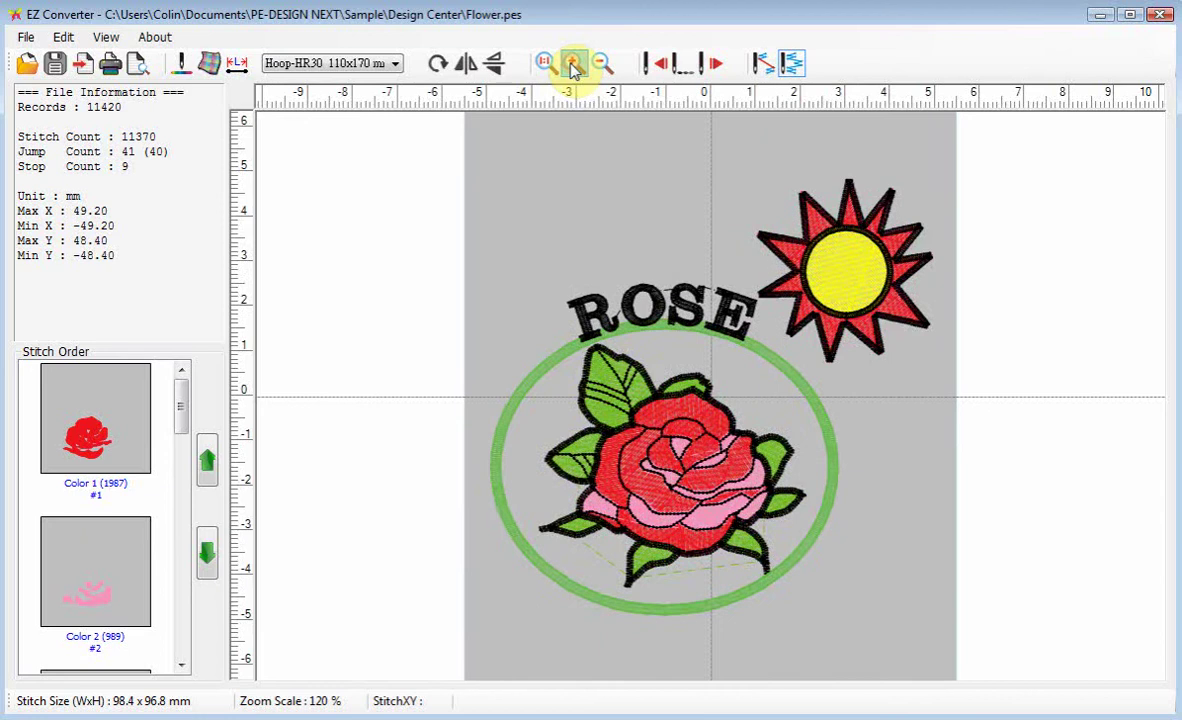
click(572, 64)
click(572, 64)
click(572, 64)
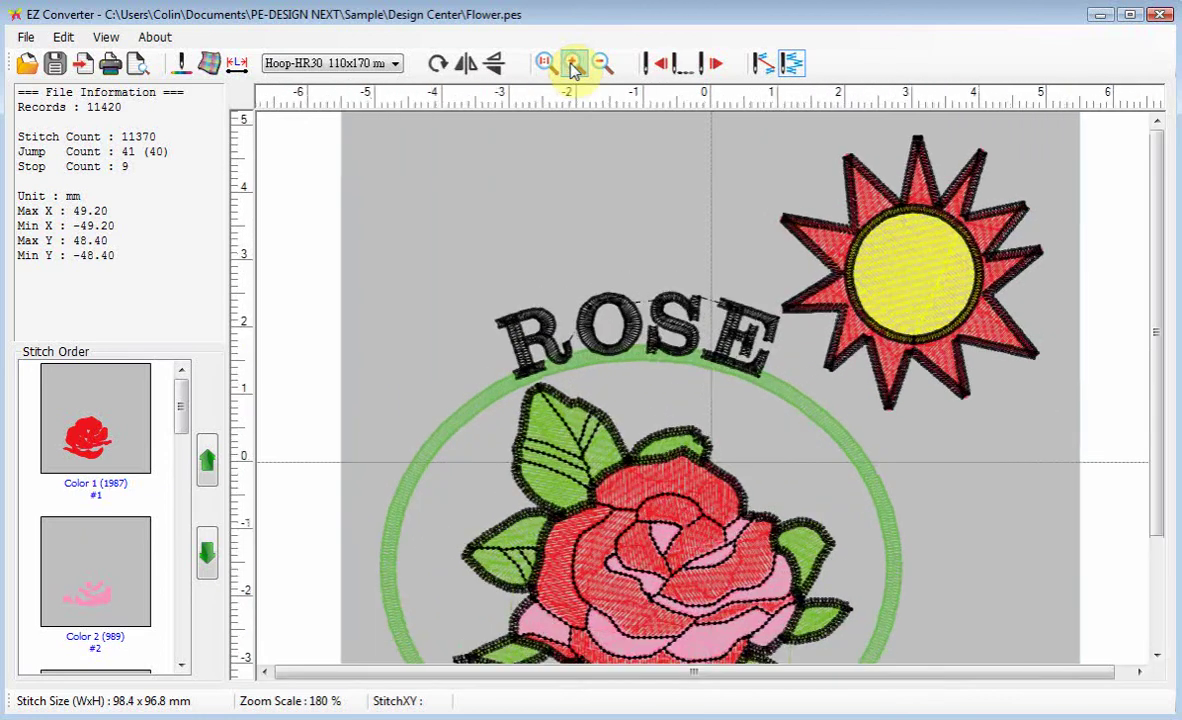
click(572, 64)
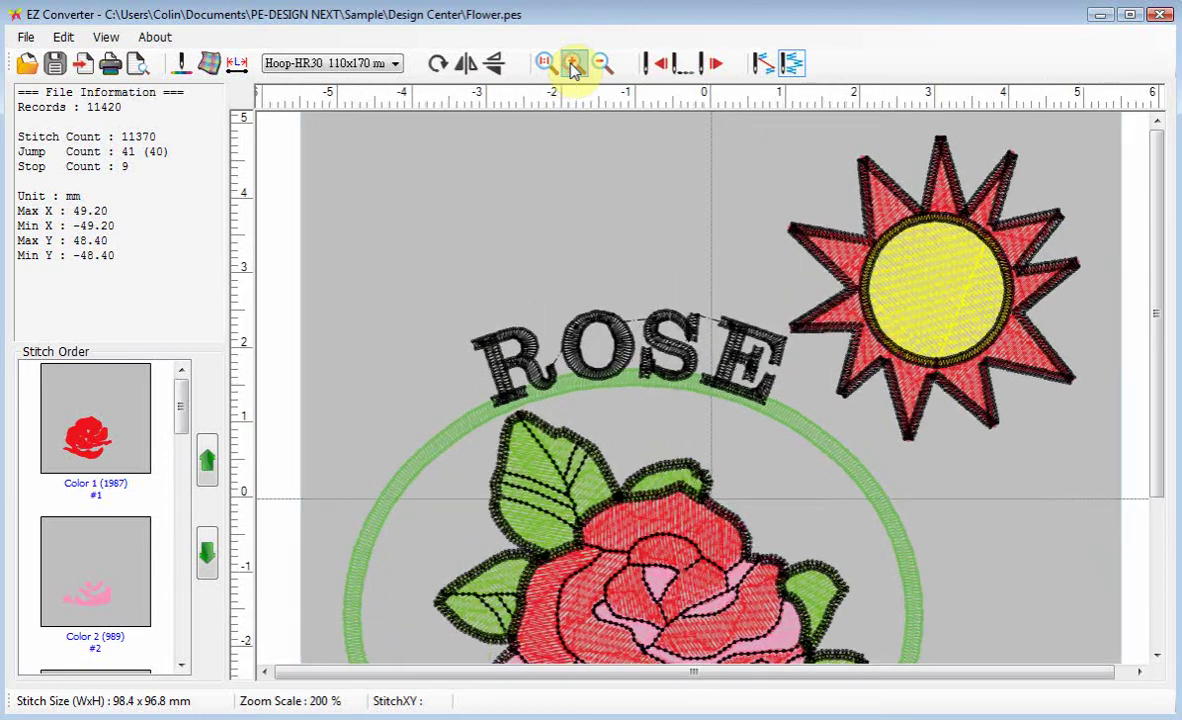
click(572, 64)
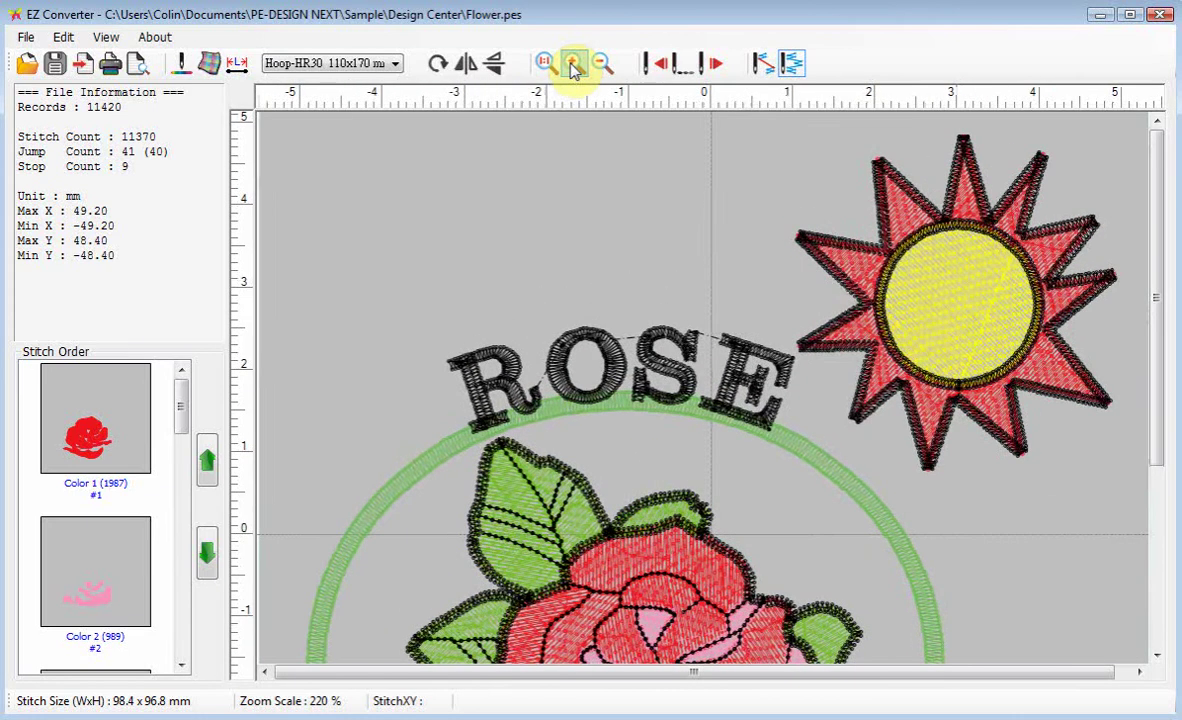
click(790, 65)
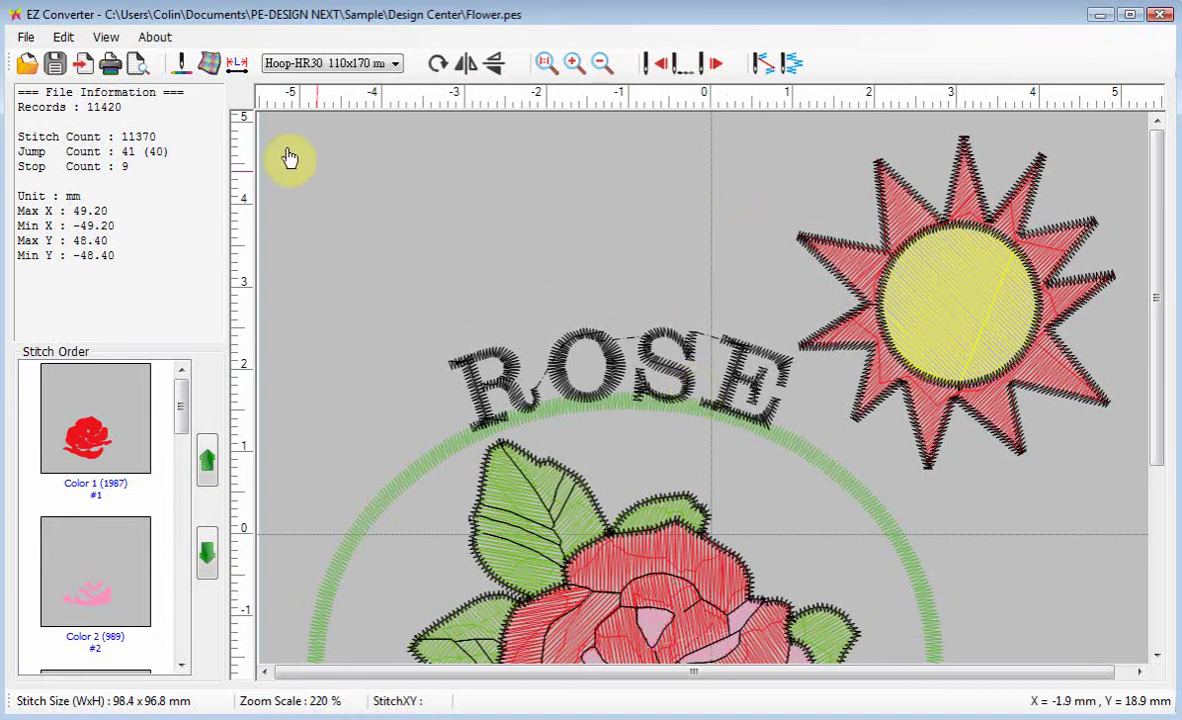
Open the thread color settings for the design and switch the thread color list to Madeira
click(186, 64)
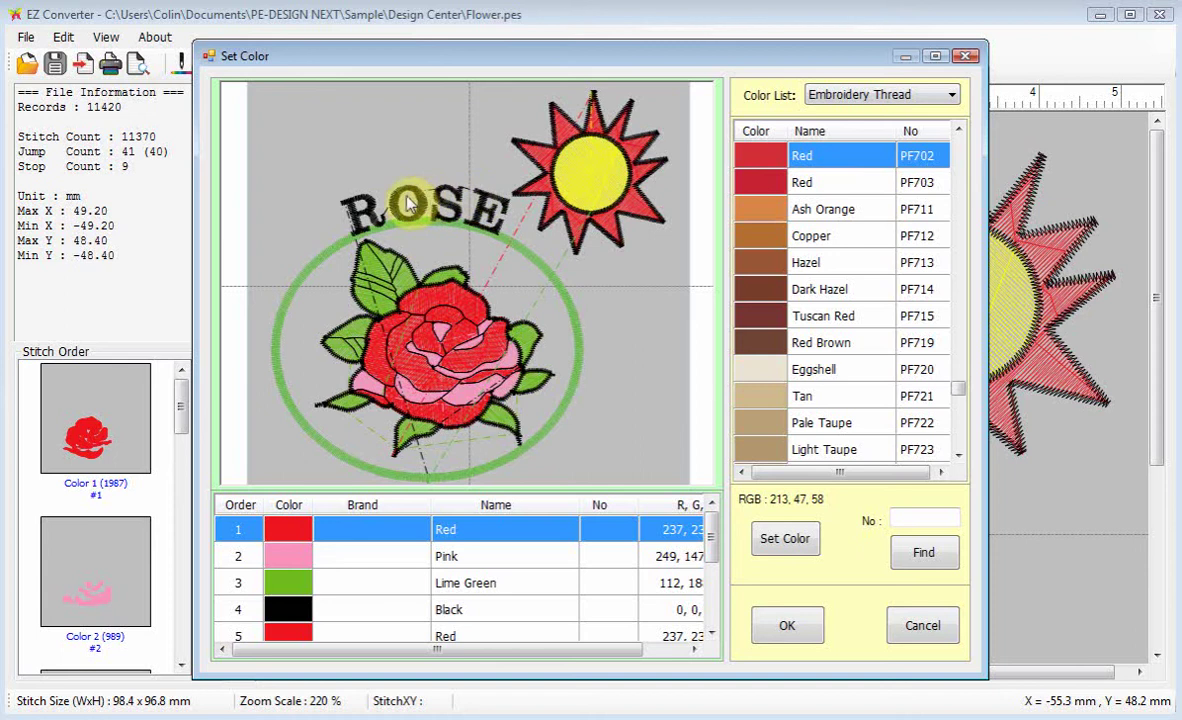
click(866, 97)
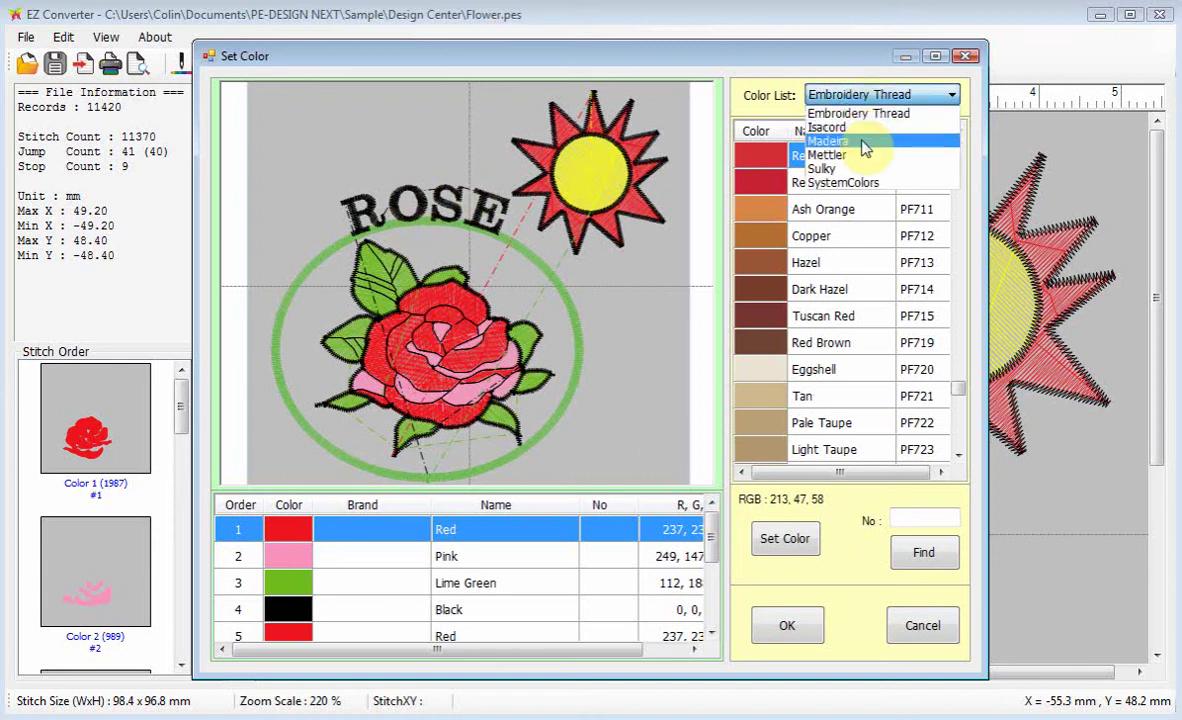
click(864, 145)
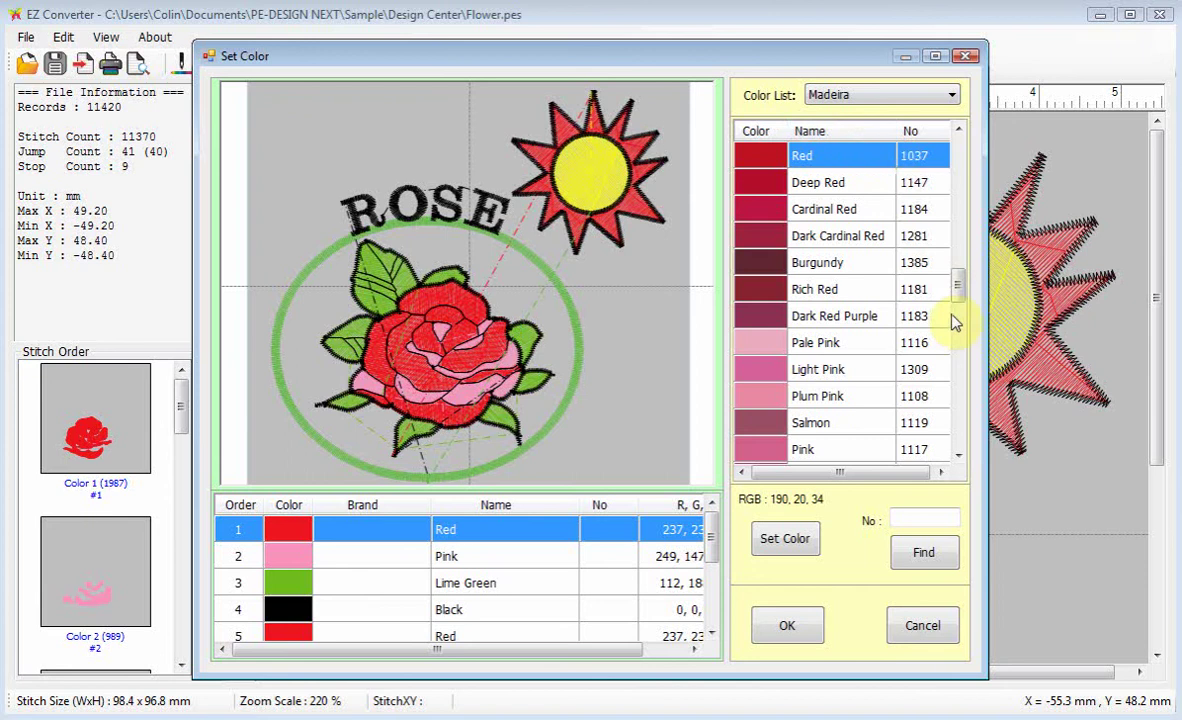
click(956, 356)
drag(957, 390, 956, 315)
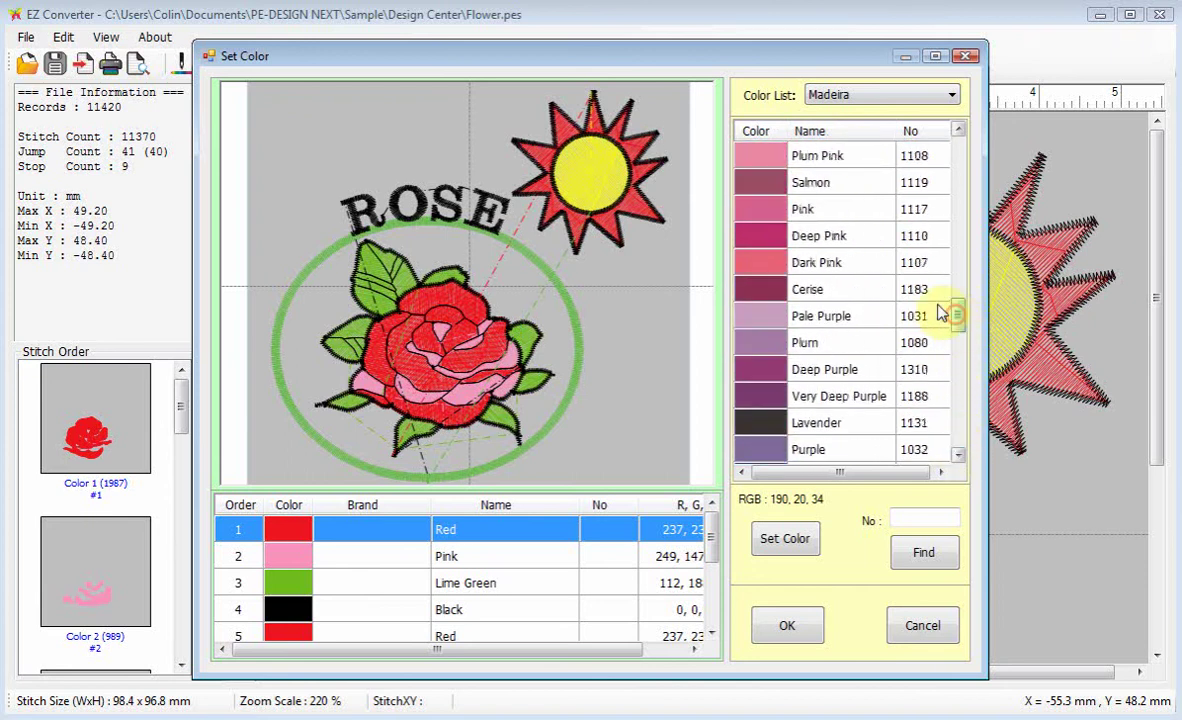
double_click(633, 562)
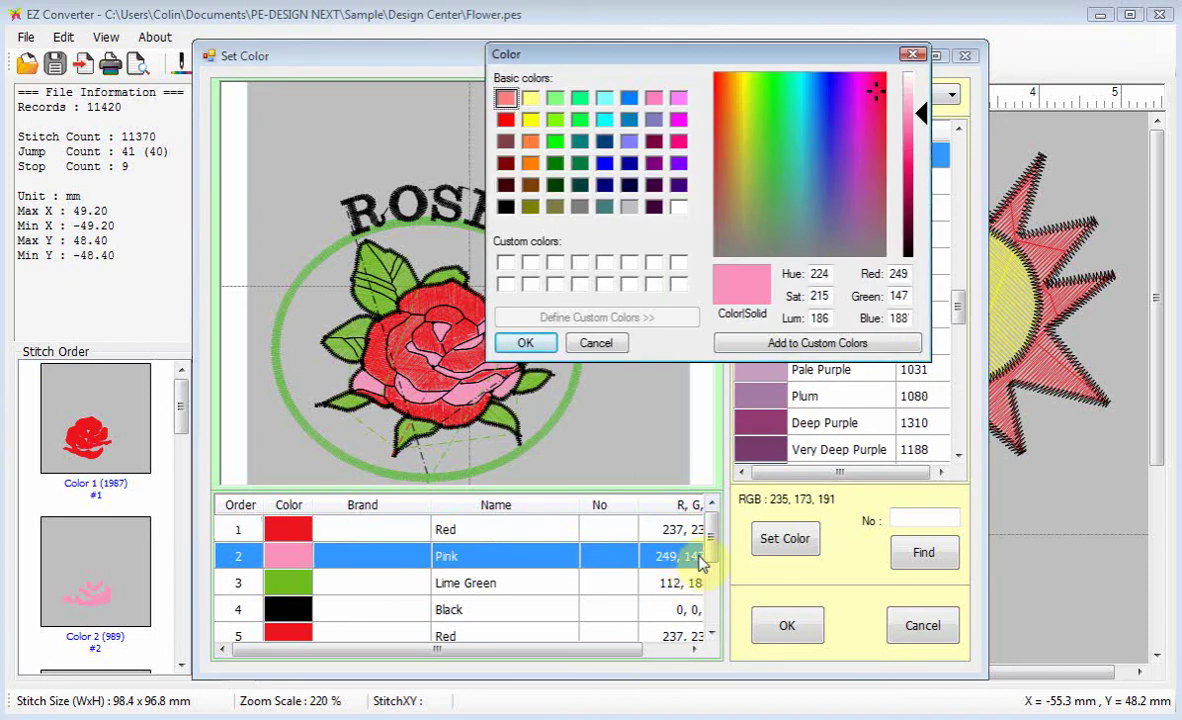
click(596, 343)
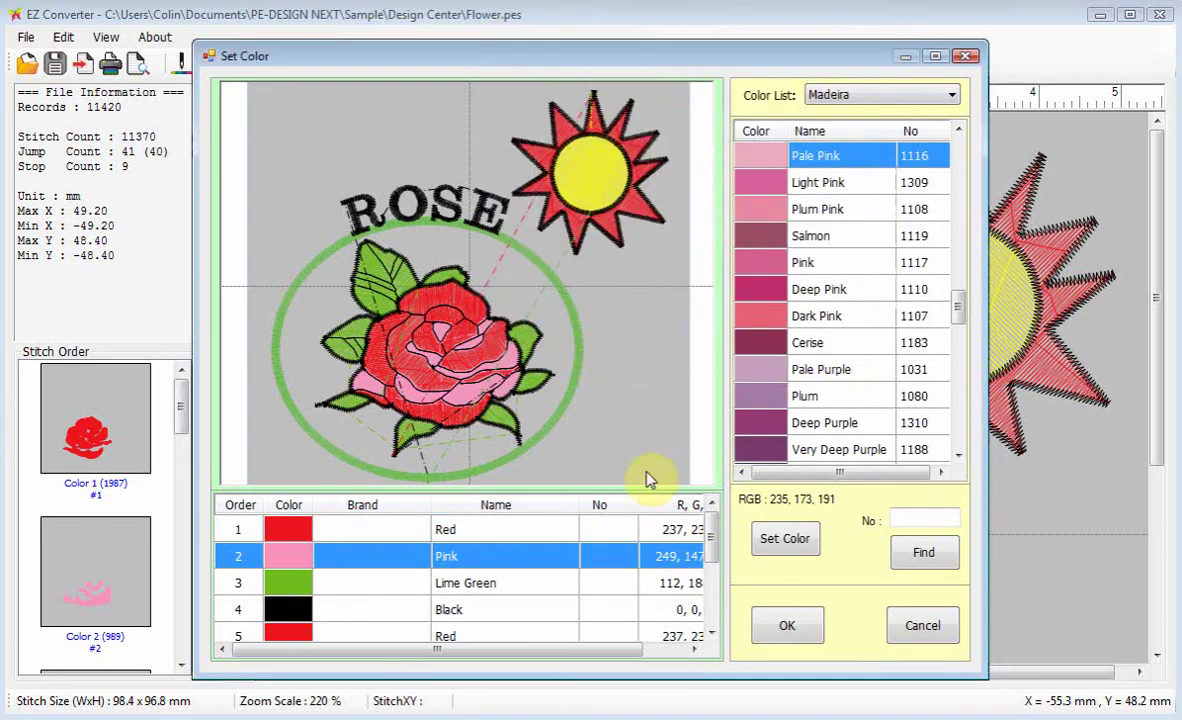
Recolor the ROSE lettering, thread order 10, with Madeira Gold Brown 1173
drag(712, 555, 715, 612)
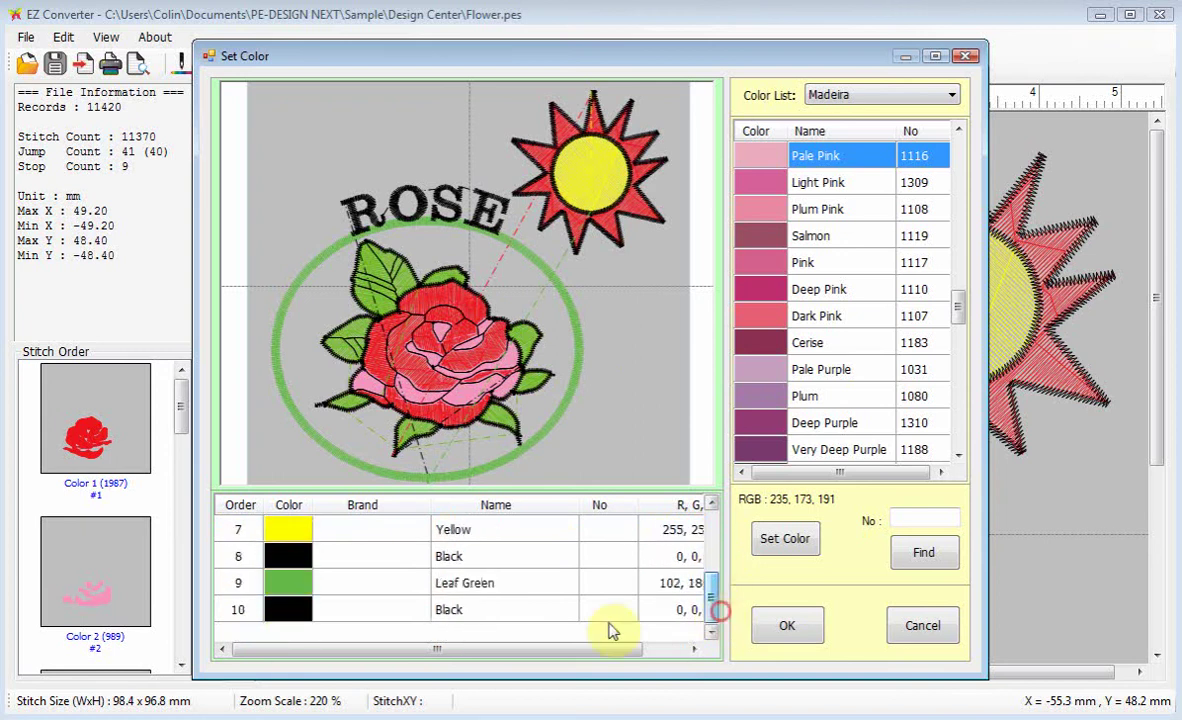
click(295, 612)
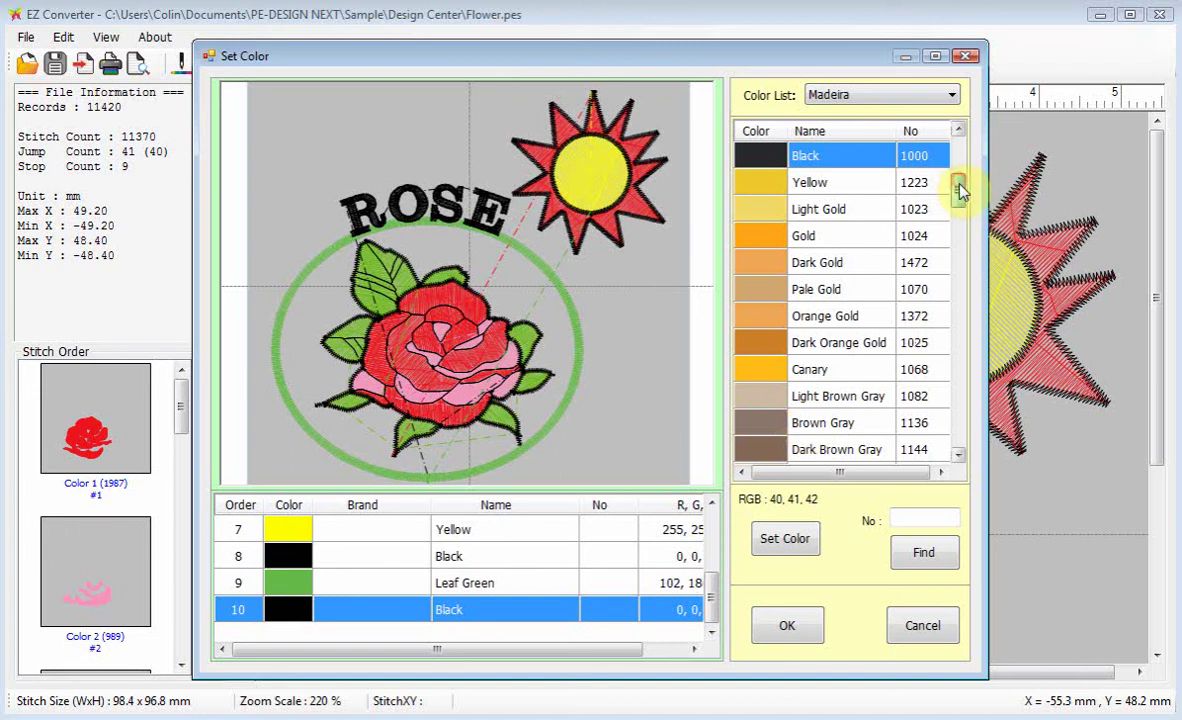
drag(960, 190, 961, 225)
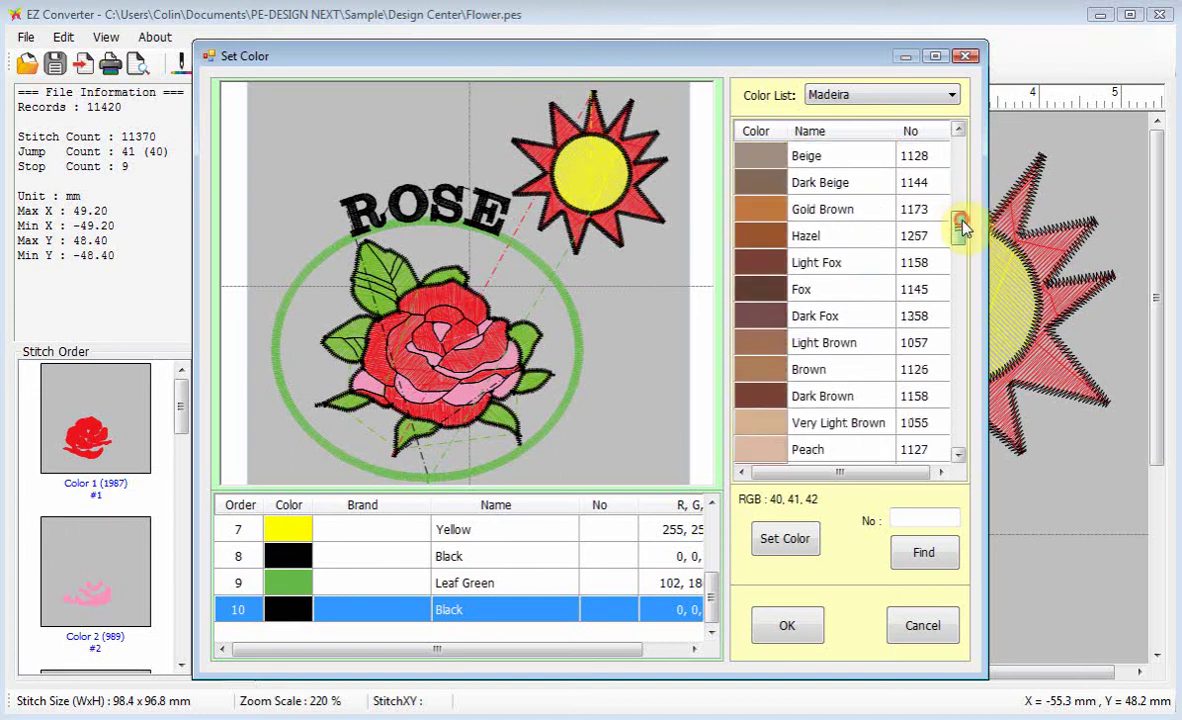
click(749, 210)
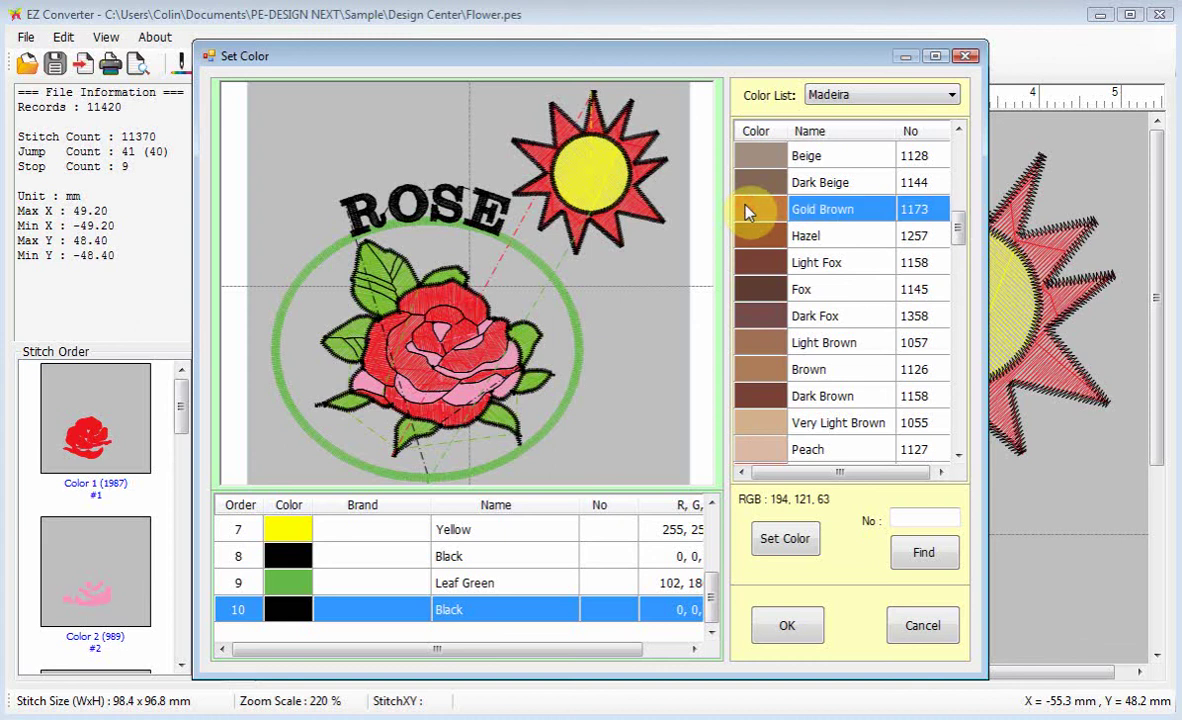
click(789, 539)
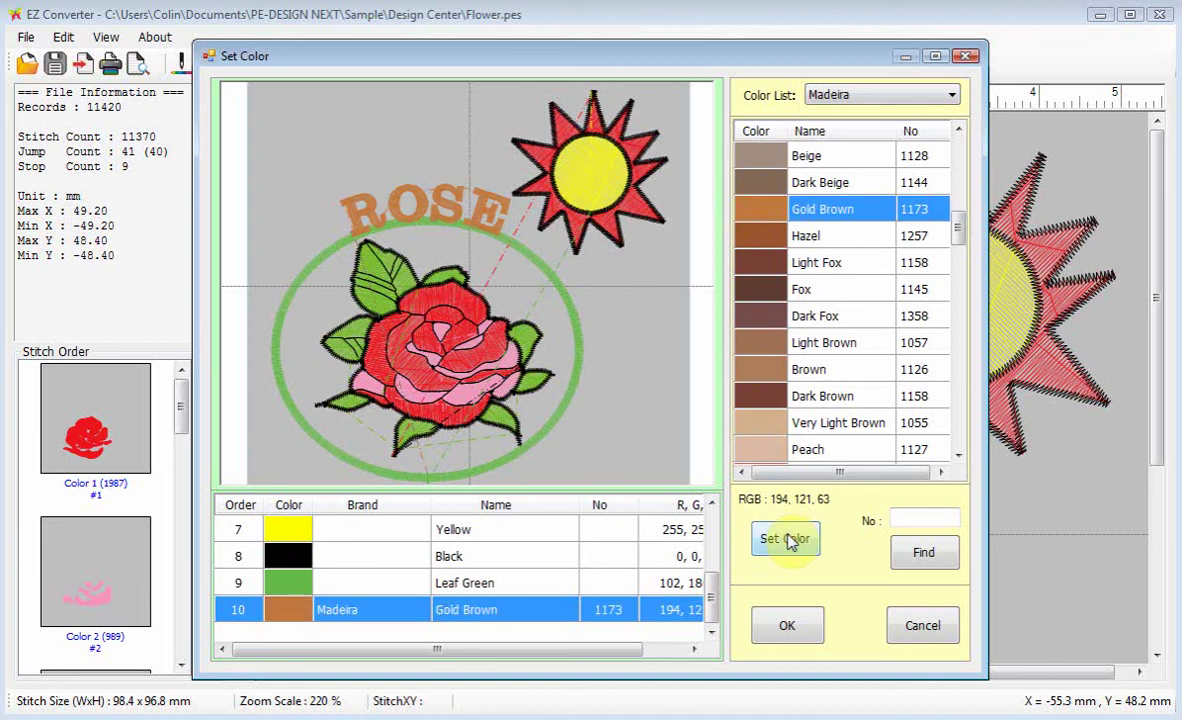
Recolor the oval ring around the rose, thread order 9, with Madeira Plum 1080 and accept the color changes
click(297, 585)
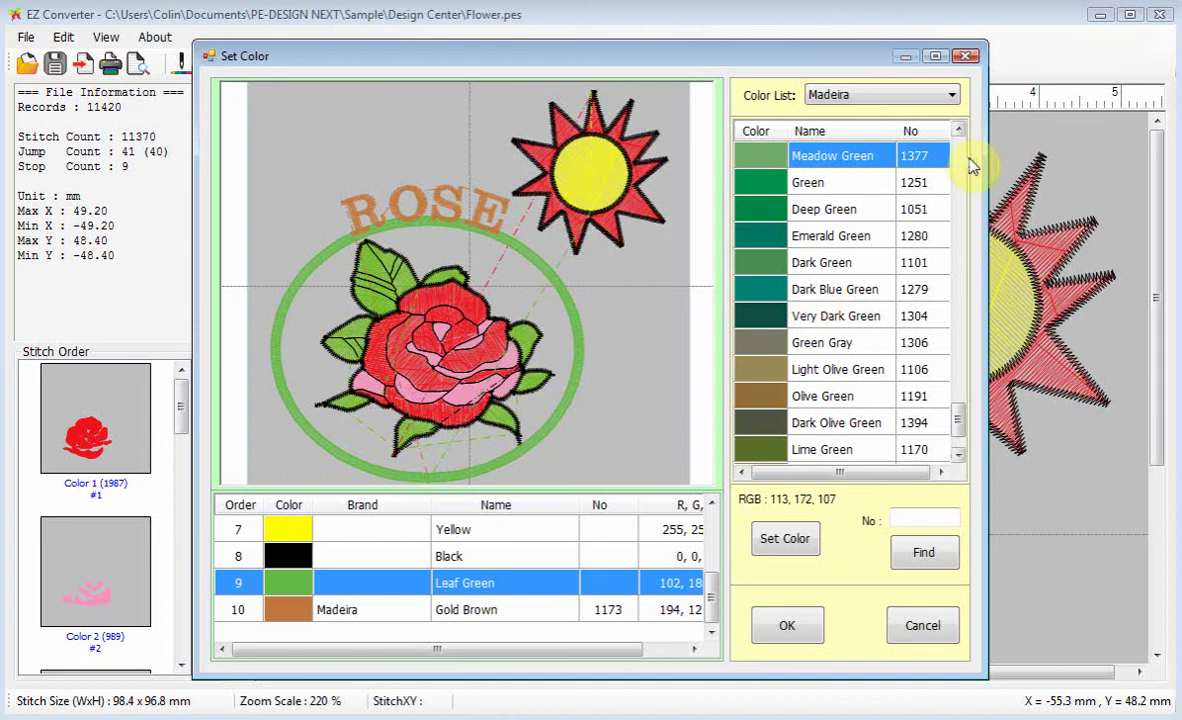
drag(958, 425, 968, 320)
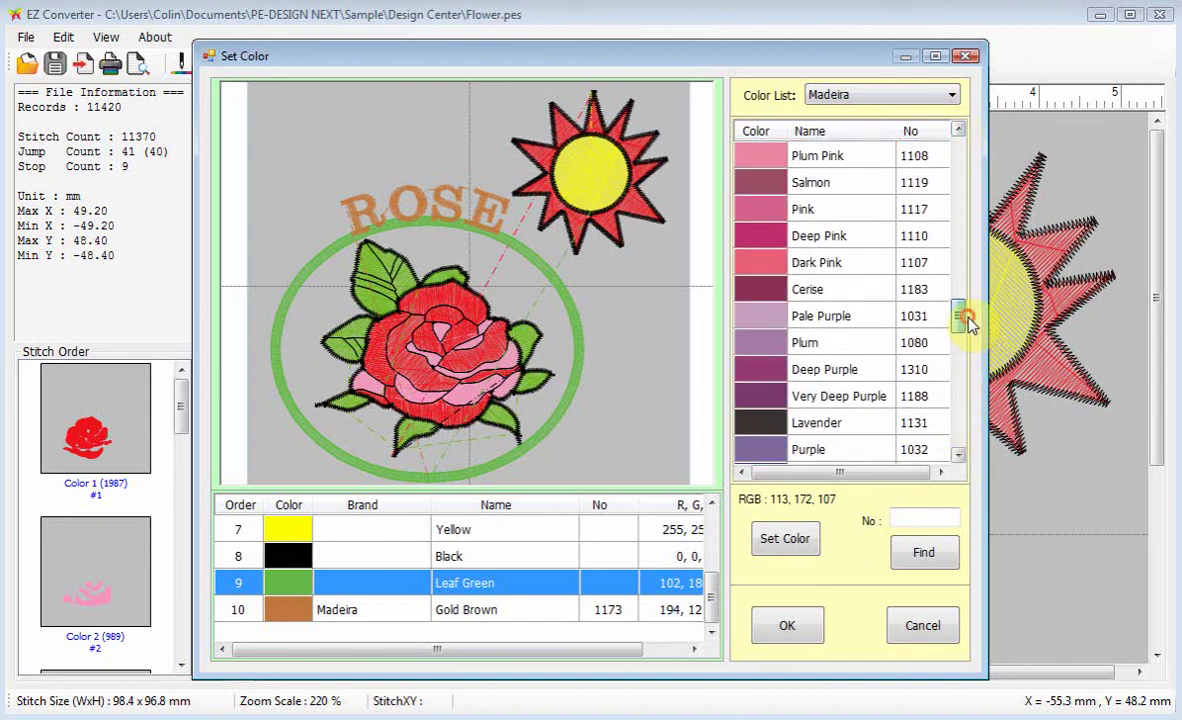
click(757, 344)
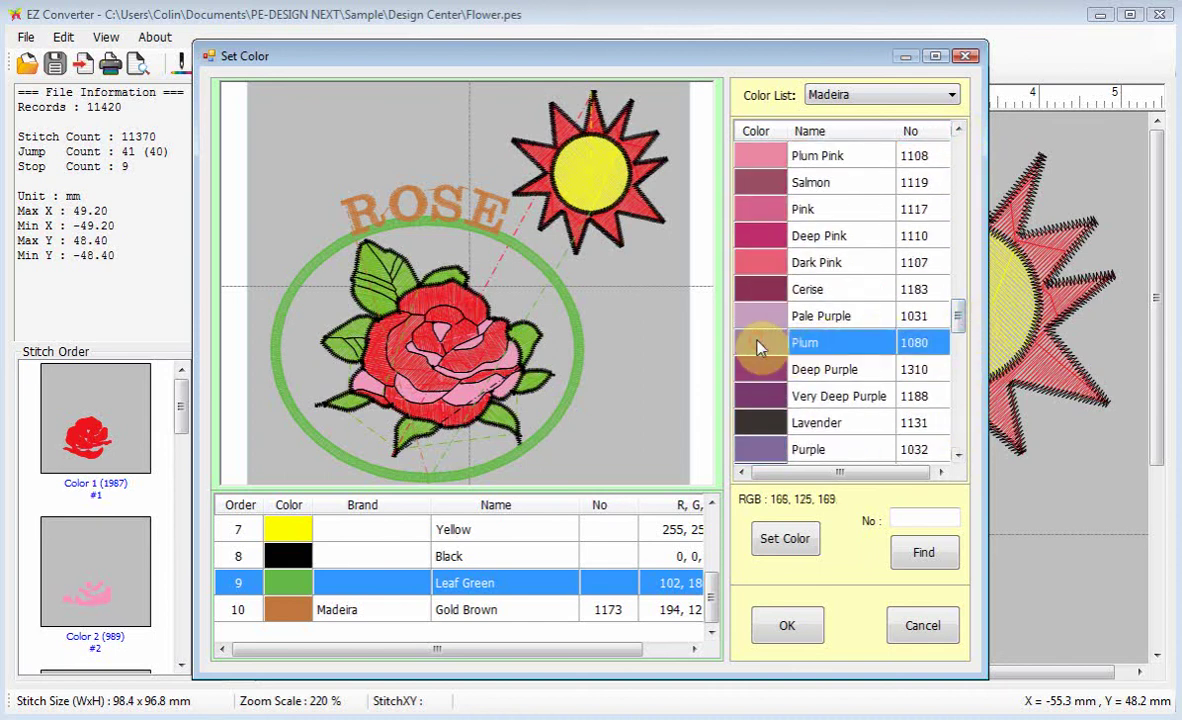
click(787, 545)
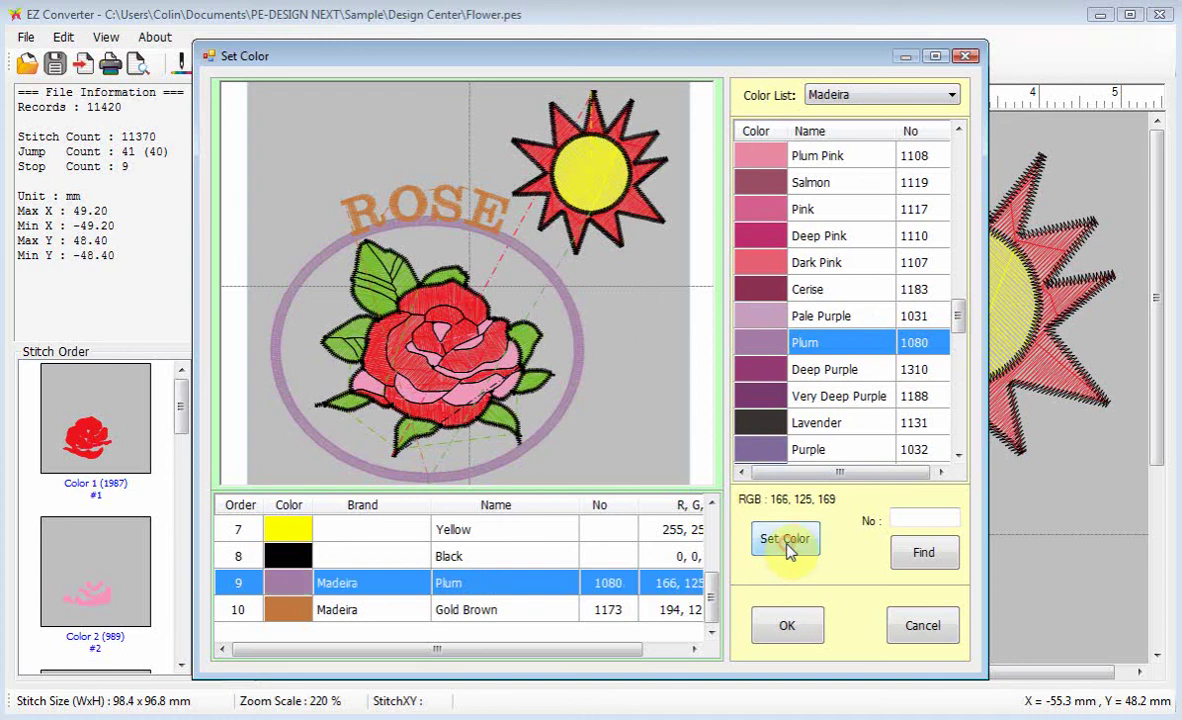
click(788, 627)
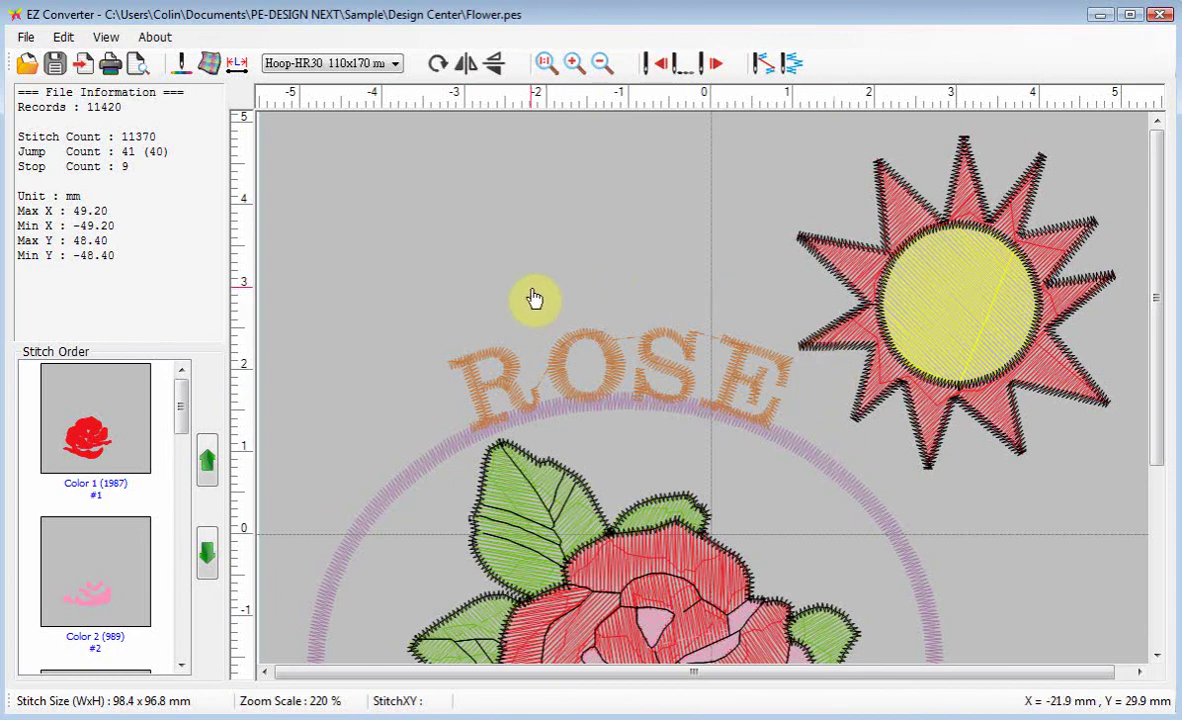
Turn the realistic stitch rendering back on and view the whole design at 100% zoom
click(787, 66)
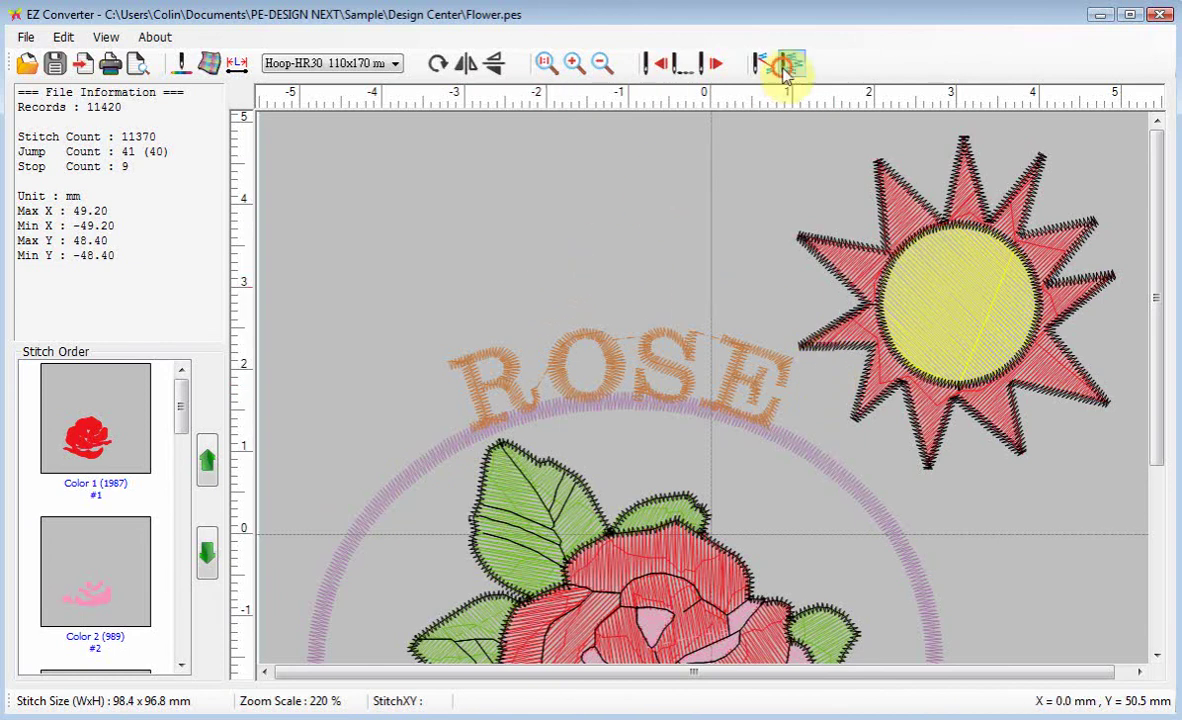
click(546, 66)
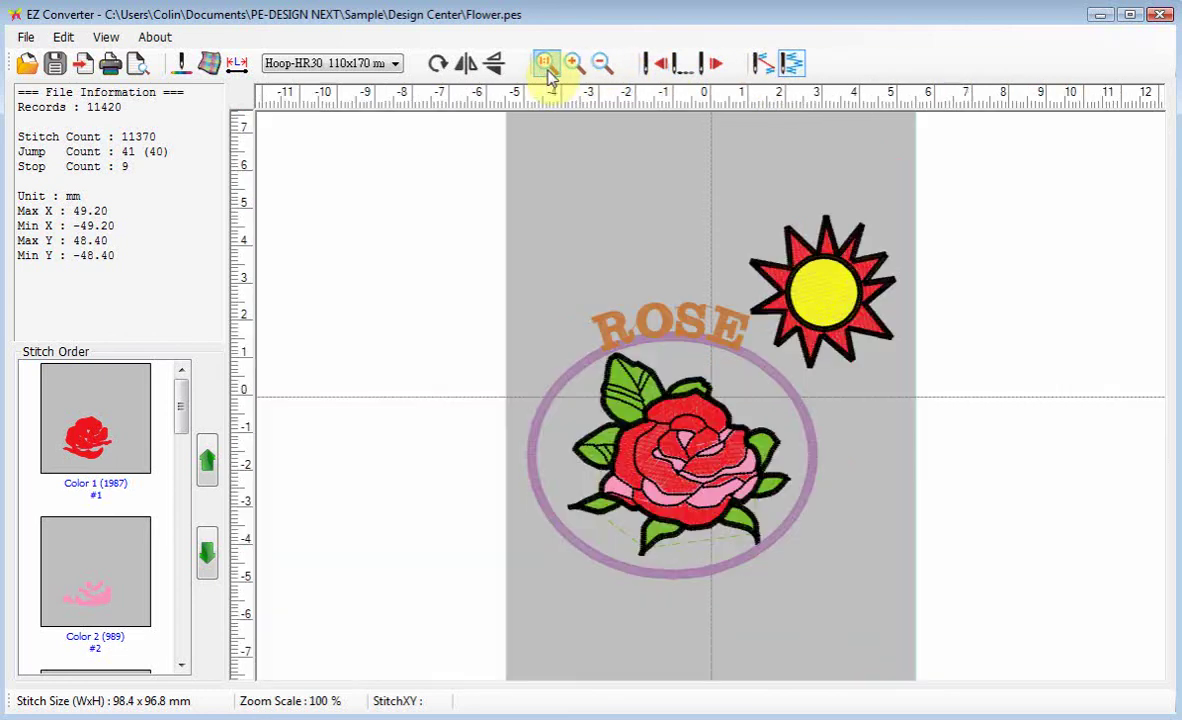
Flip the design vertically and horizontally, and flip it back to its original orientation
click(494, 66)
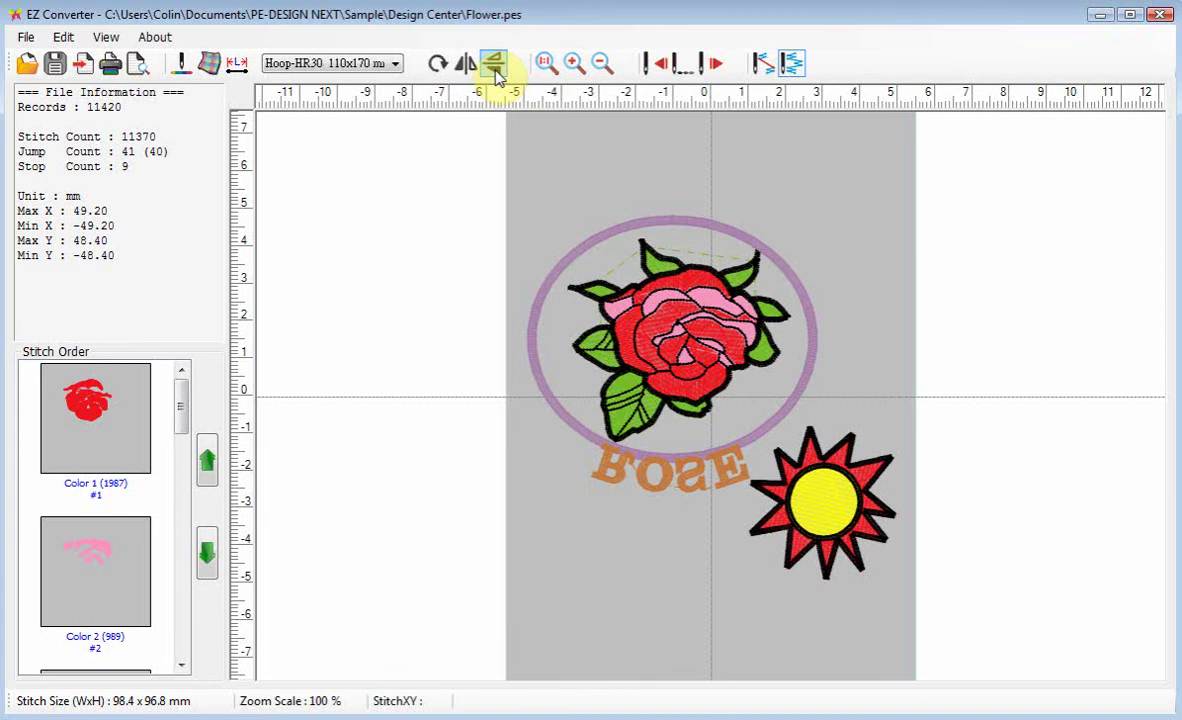
click(470, 70)
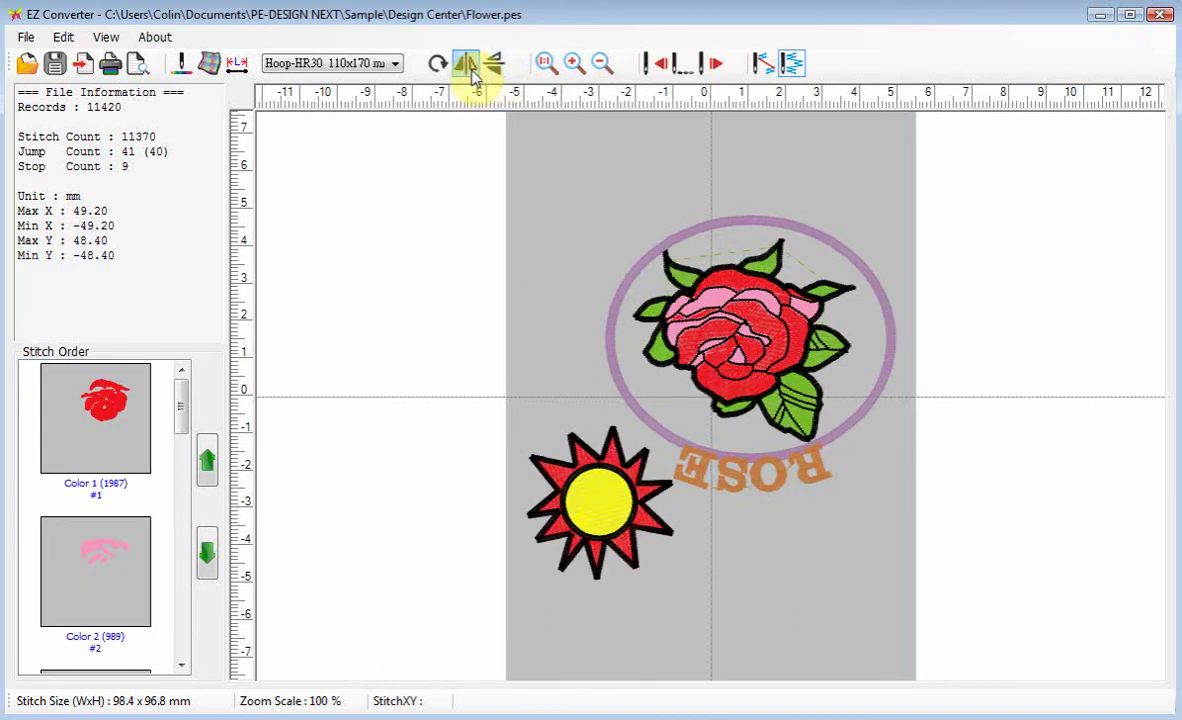
click(492, 70)
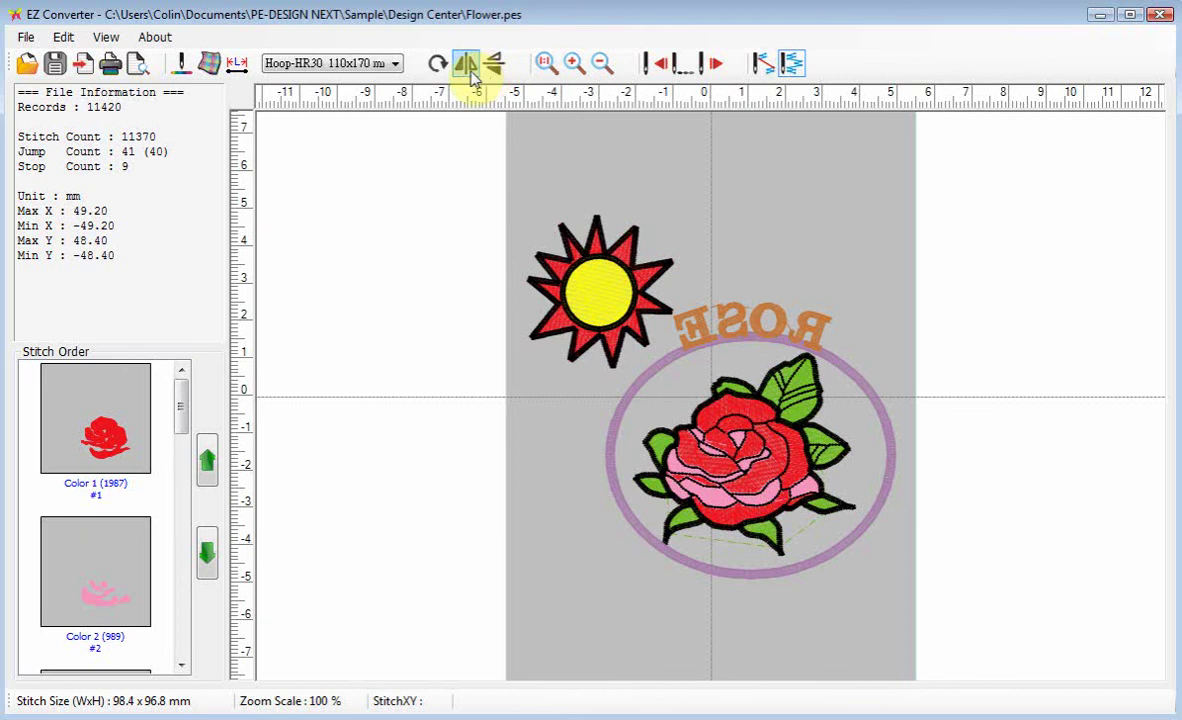
click(471, 75)
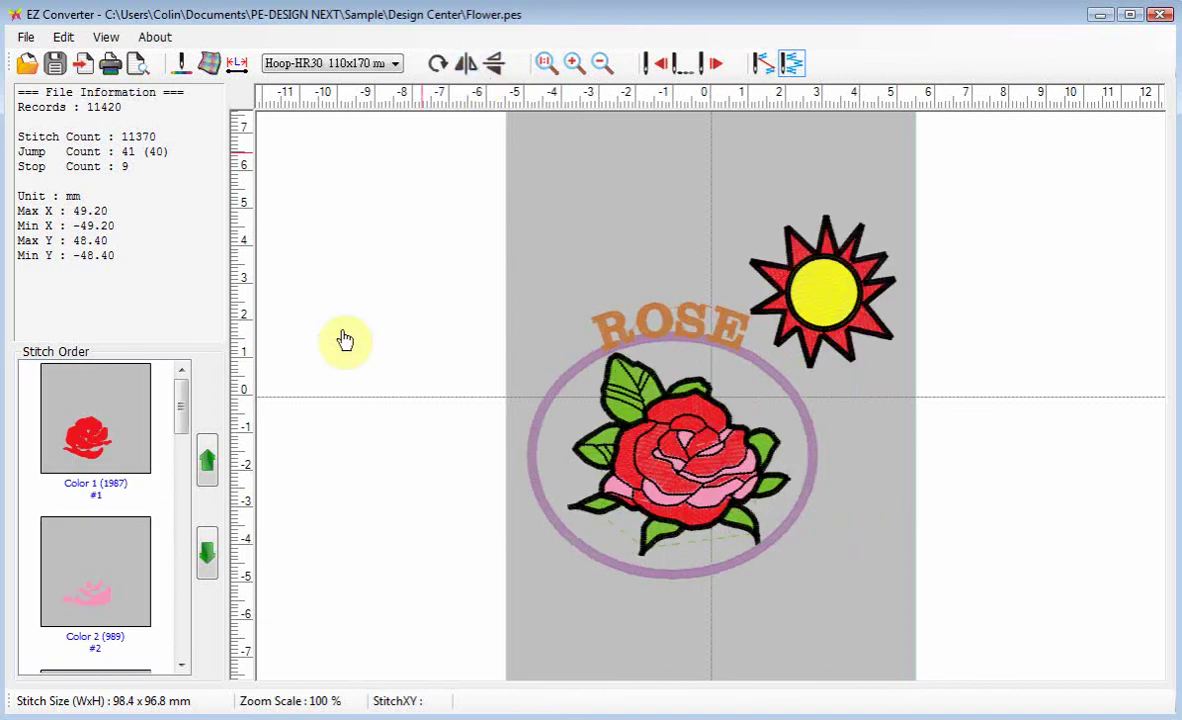
Look through the stitch order thumbnails down to the red sun section, selecting it briefly and clearing the selection
drag(195, 416, 182, 497)
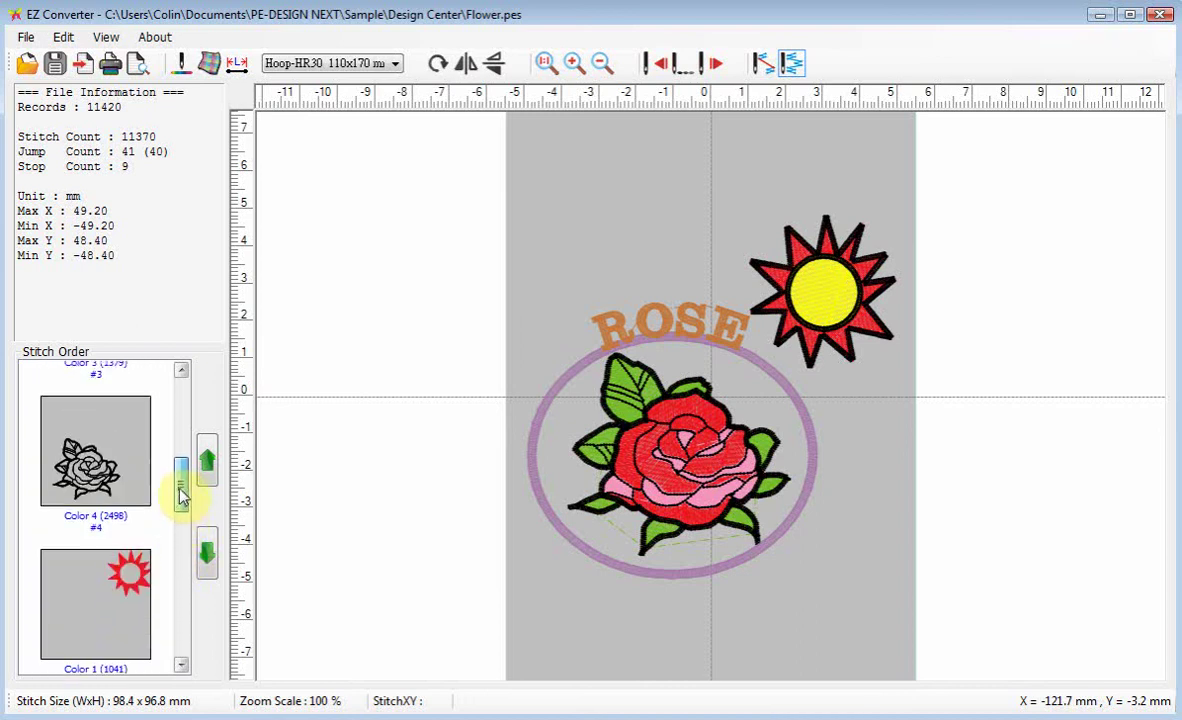
click(120, 568)
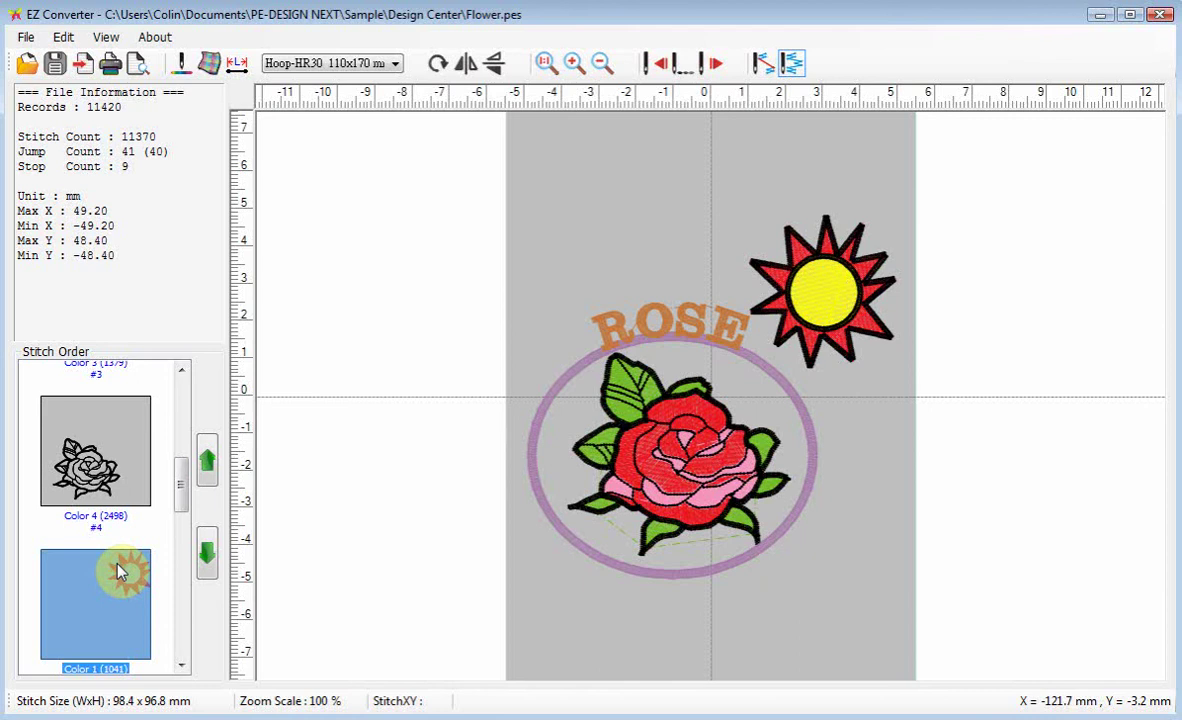
click(338, 443)
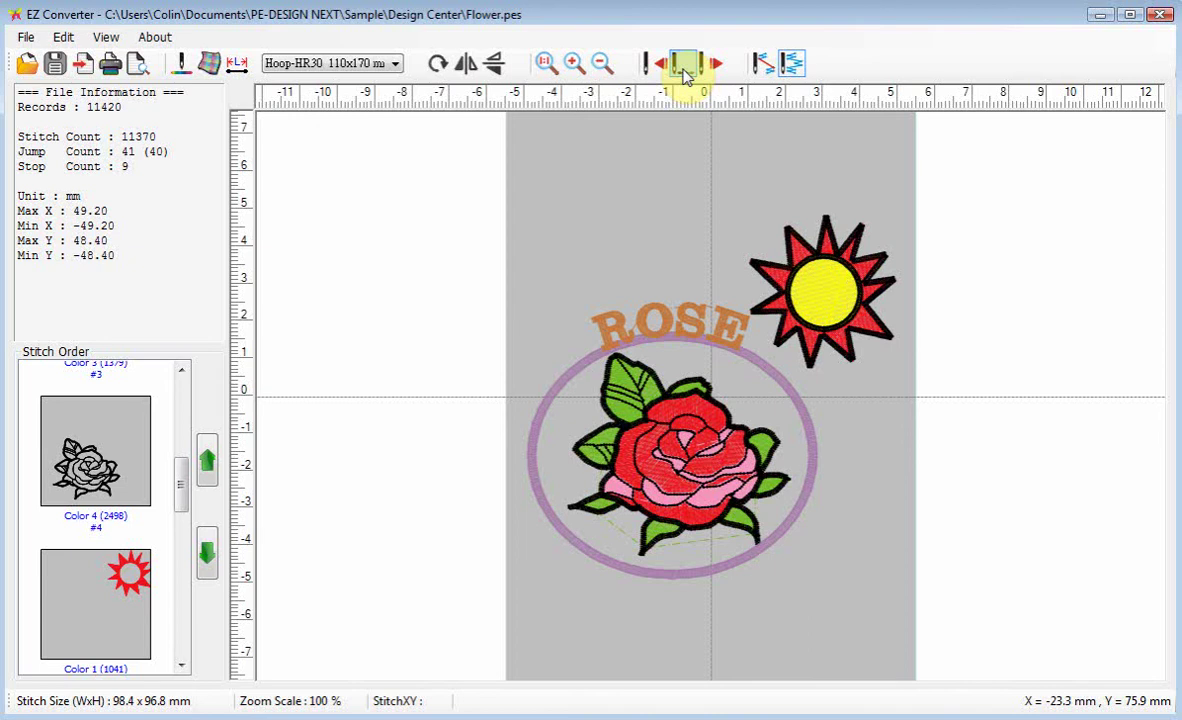
Step through the stitching sequence jump by jump from the first stitch to the end of the ROSE lettering
click(684, 68)
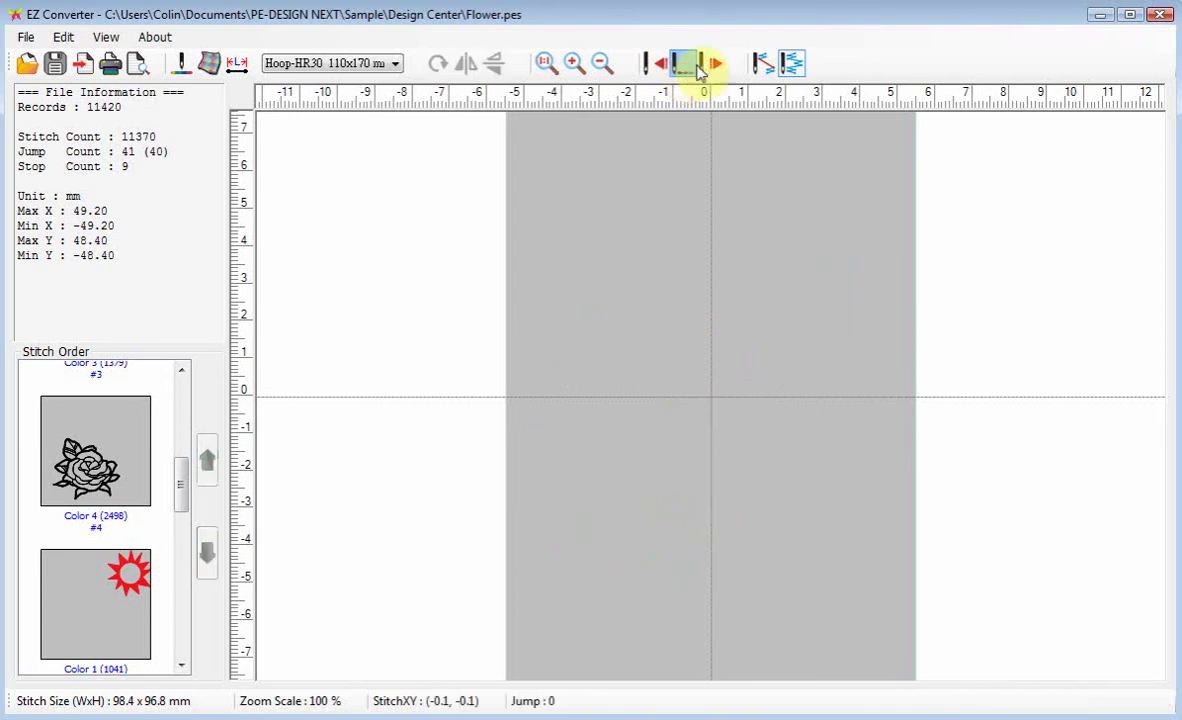
click(712, 64)
click(712, 64)
click(712, 64)
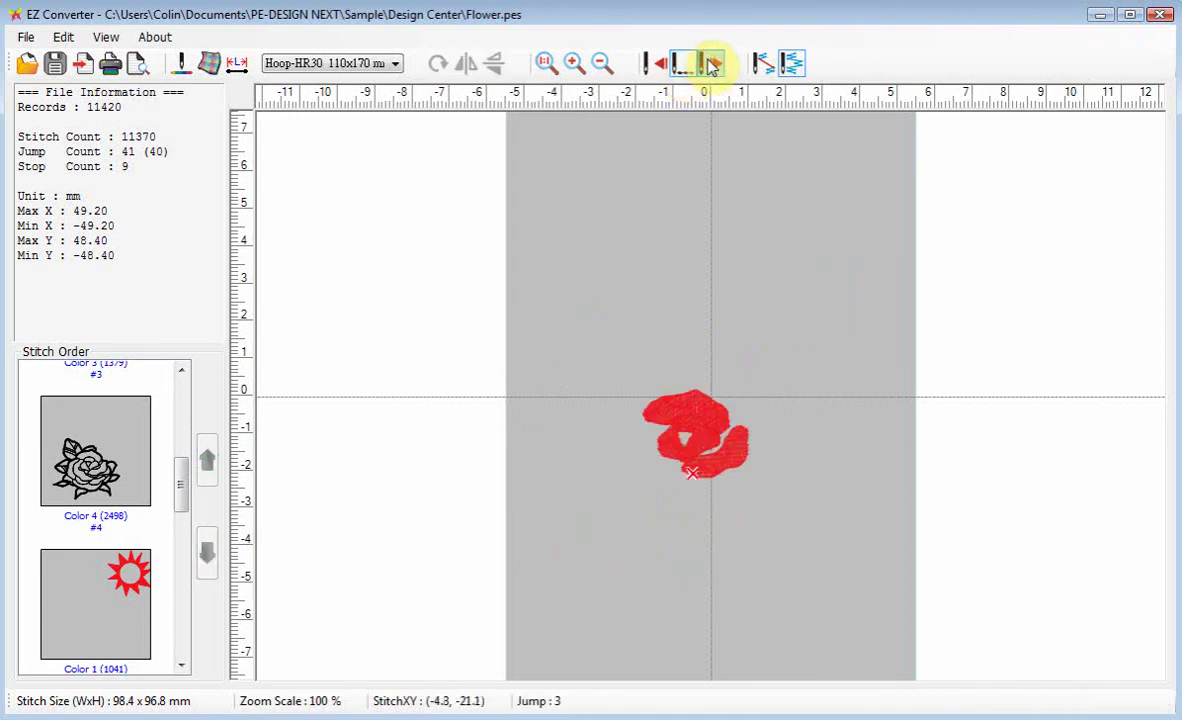
click(712, 64)
click(712, 64)
click(712, 64)
click(712, 64)
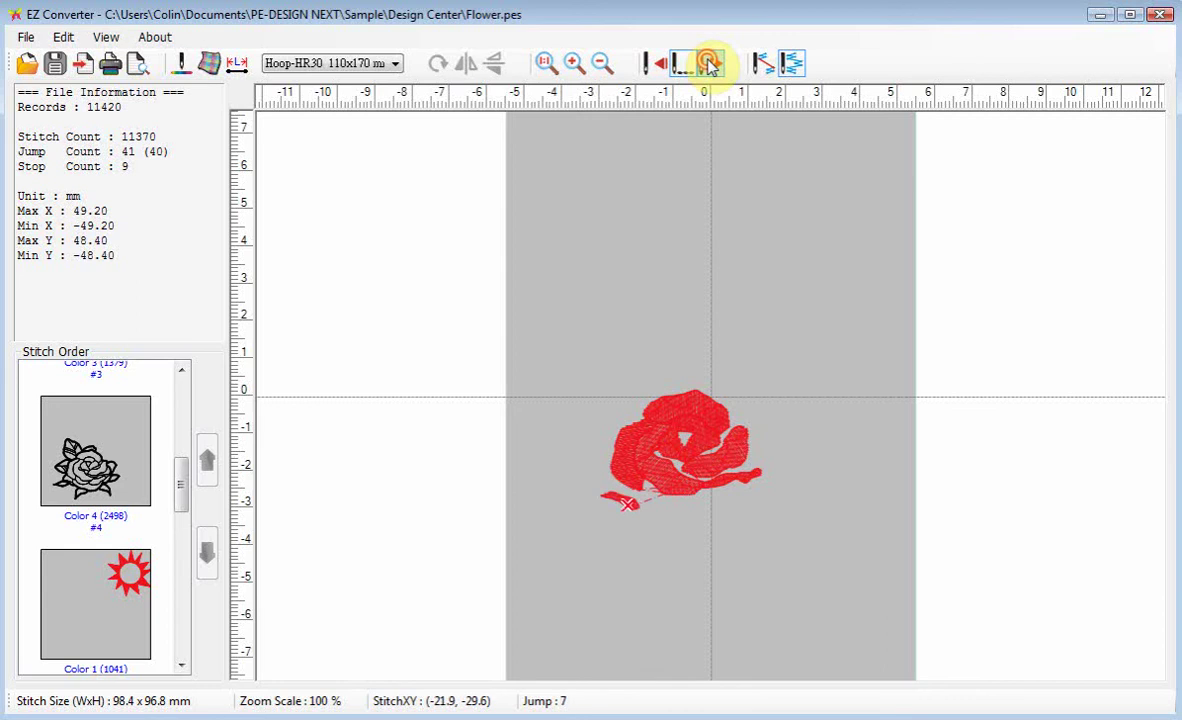
click(712, 64)
click(712, 64)
click(712, 64)
click(712, 64)
click(712, 64)
click(712, 64)
click(712, 64)
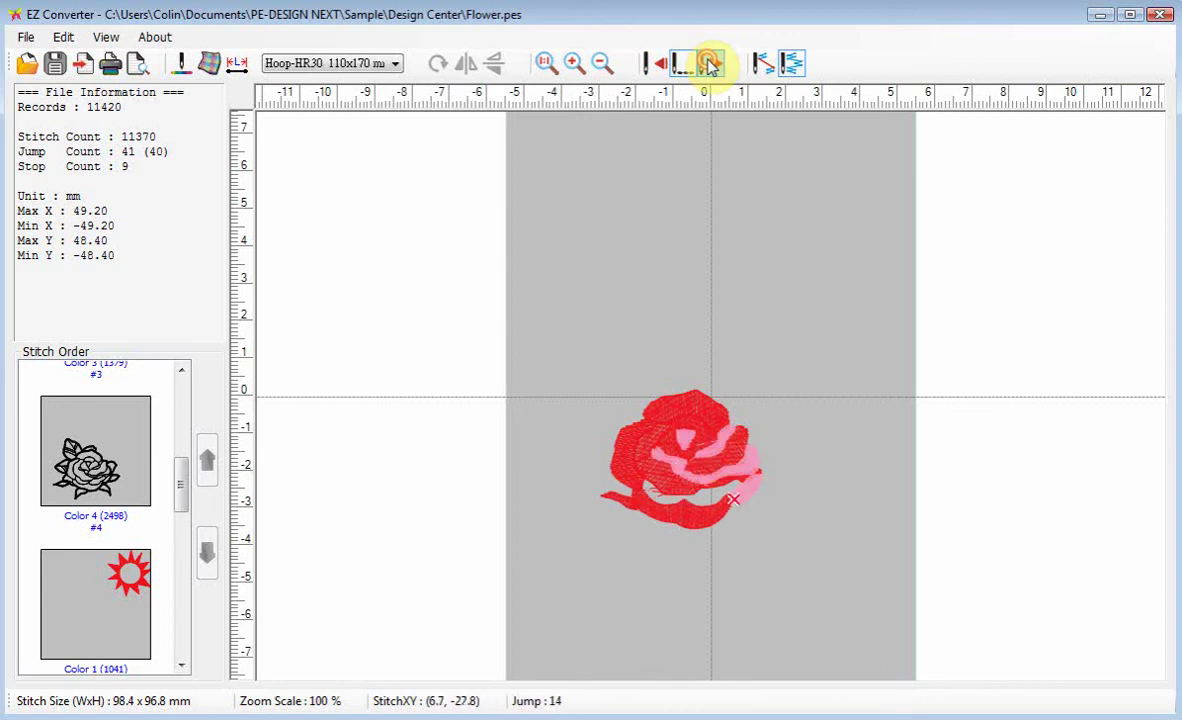
click(712, 64)
click(712, 64)
click(712, 64)
click(712, 64)
click(710, 64)
click(710, 64)
click(710, 64)
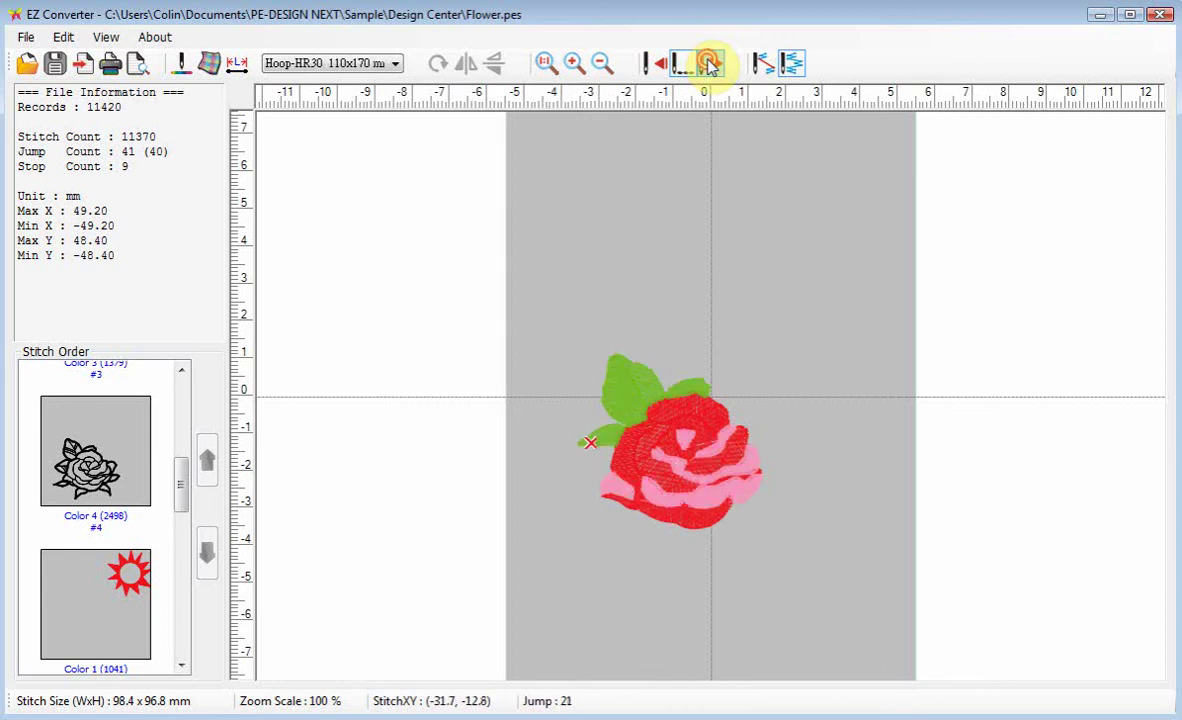
click(710, 64)
click(710, 64)
click(710, 64)
click(710, 64)
click(710, 64)
click(710, 64)
click(710, 64)
click(710, 64)
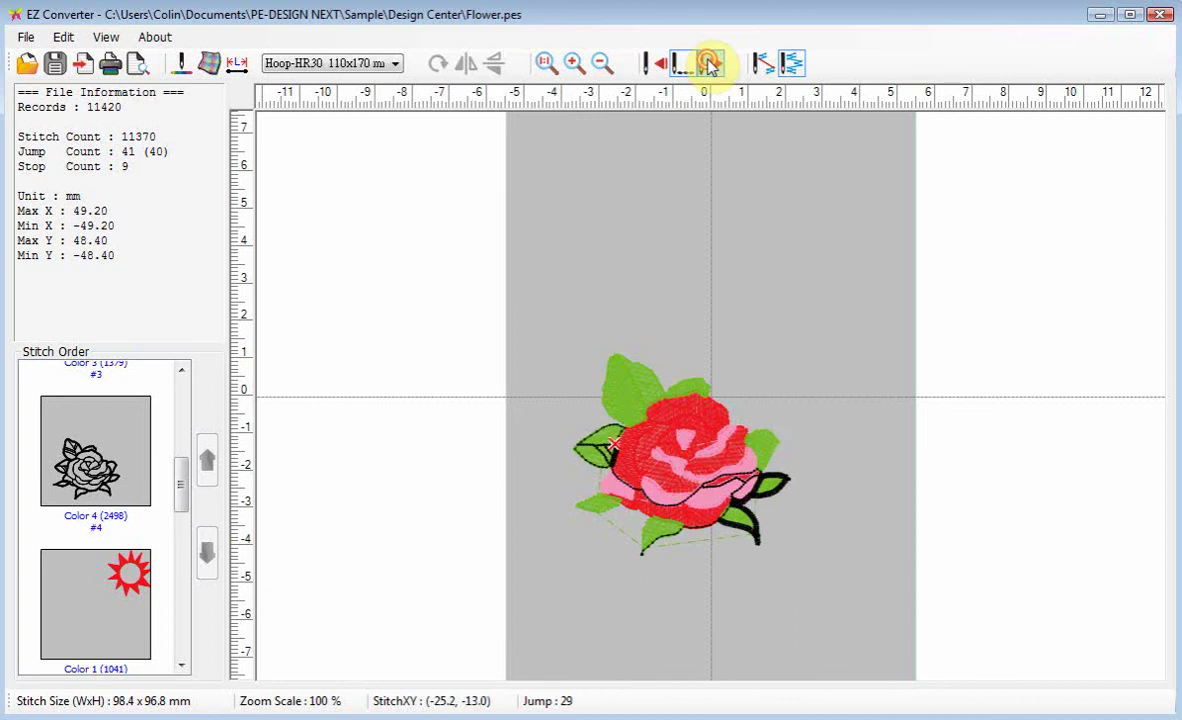
click(710, 64)
click(710, 64)
click(710, 64)
click(710, 64)
click(710, 64)
click(710, 64)
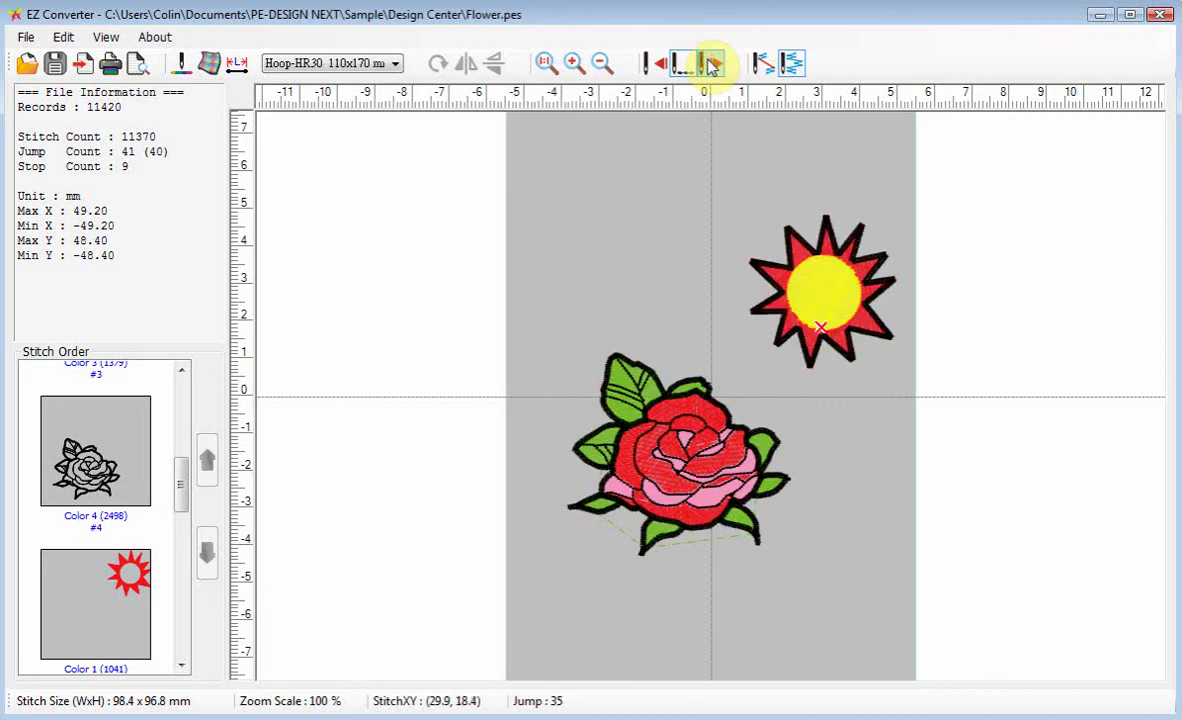
click(710, 64)
click(710, 64)
click(710, 64)
click(710, 64)
click(710, 64)
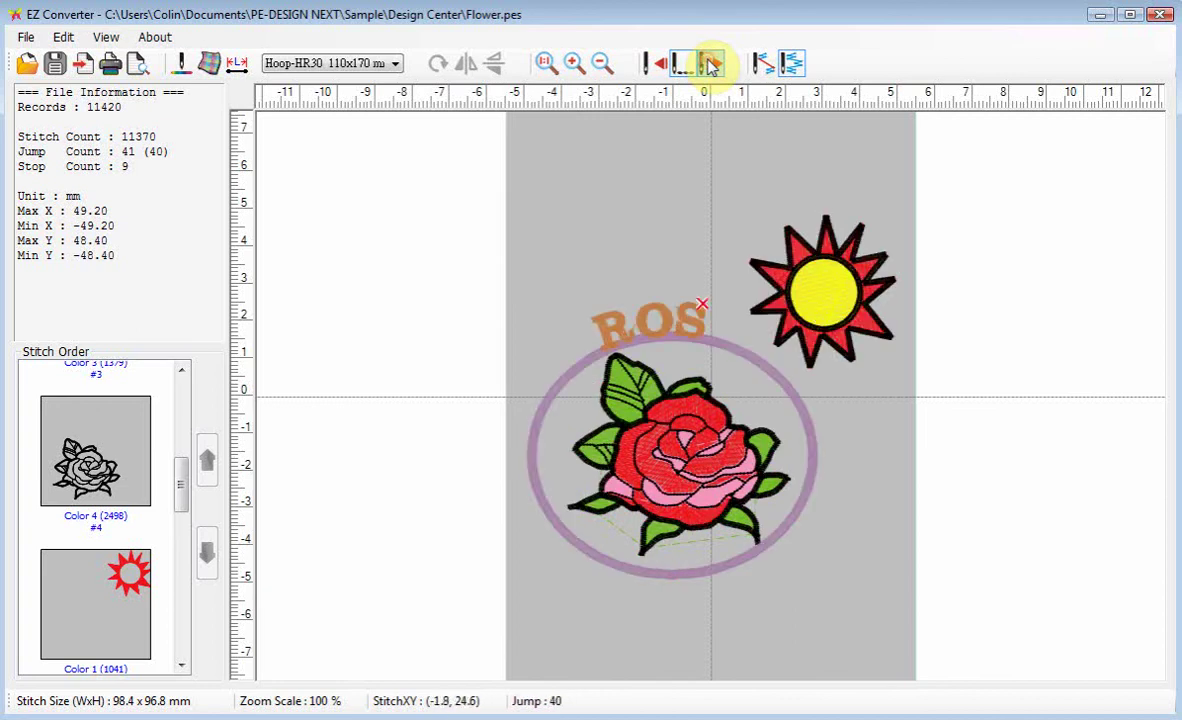
click(710, 64)
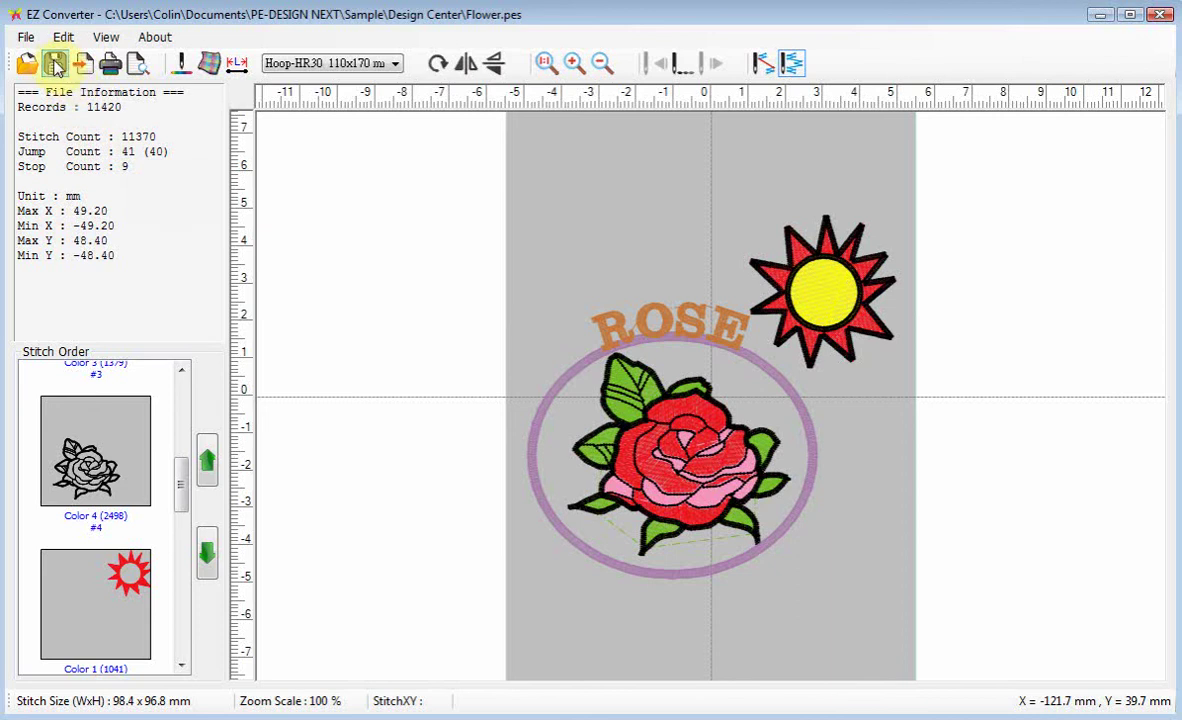
Save a copy of the design in zhs format as "Flower for silver embroidery machine" in the Design Center sample folder
click(26, 37)
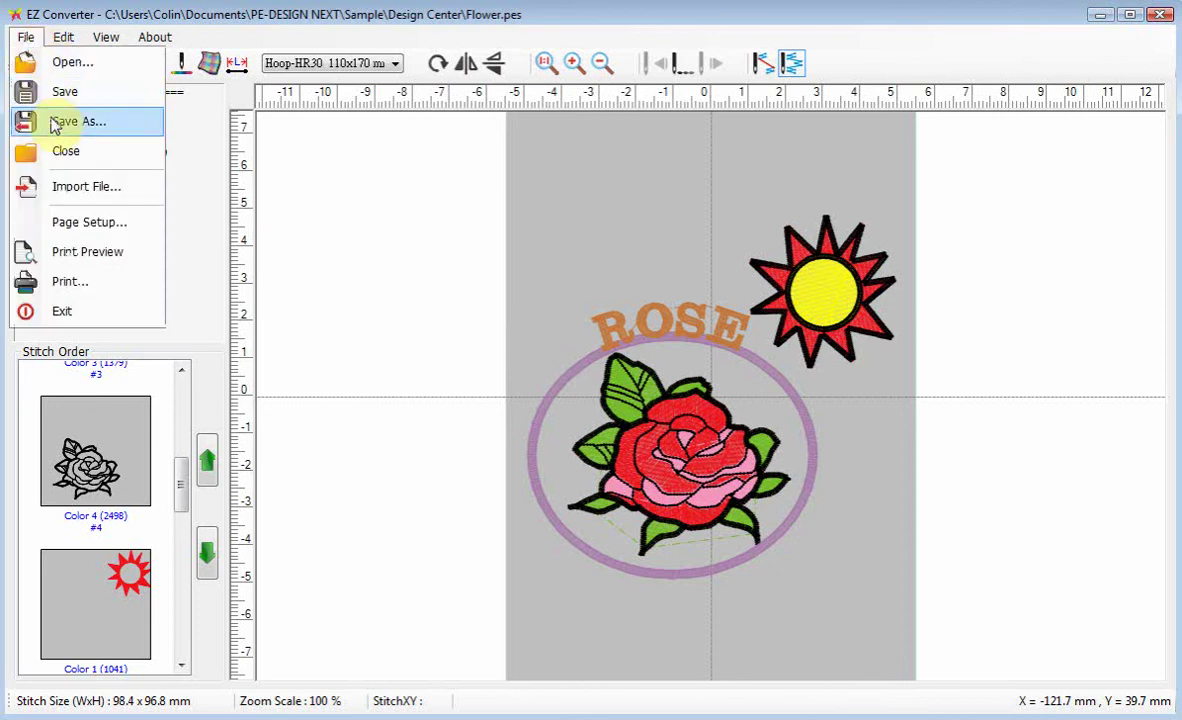
click(52, 121)
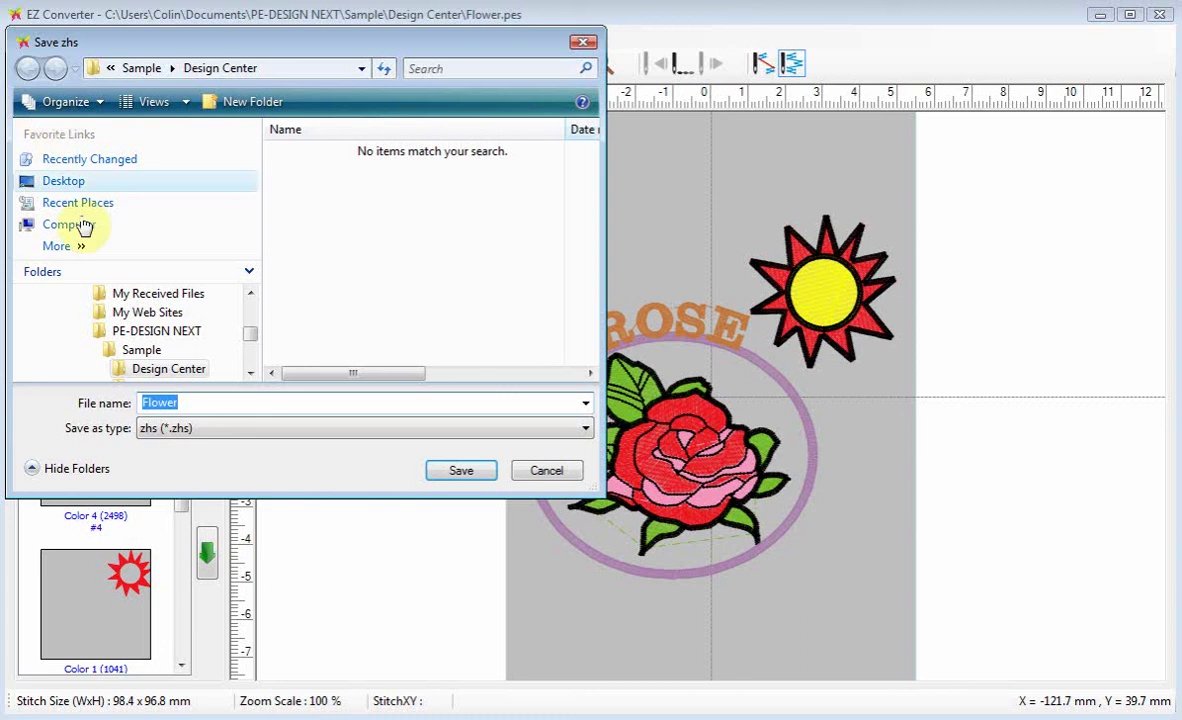
click(184, 430)
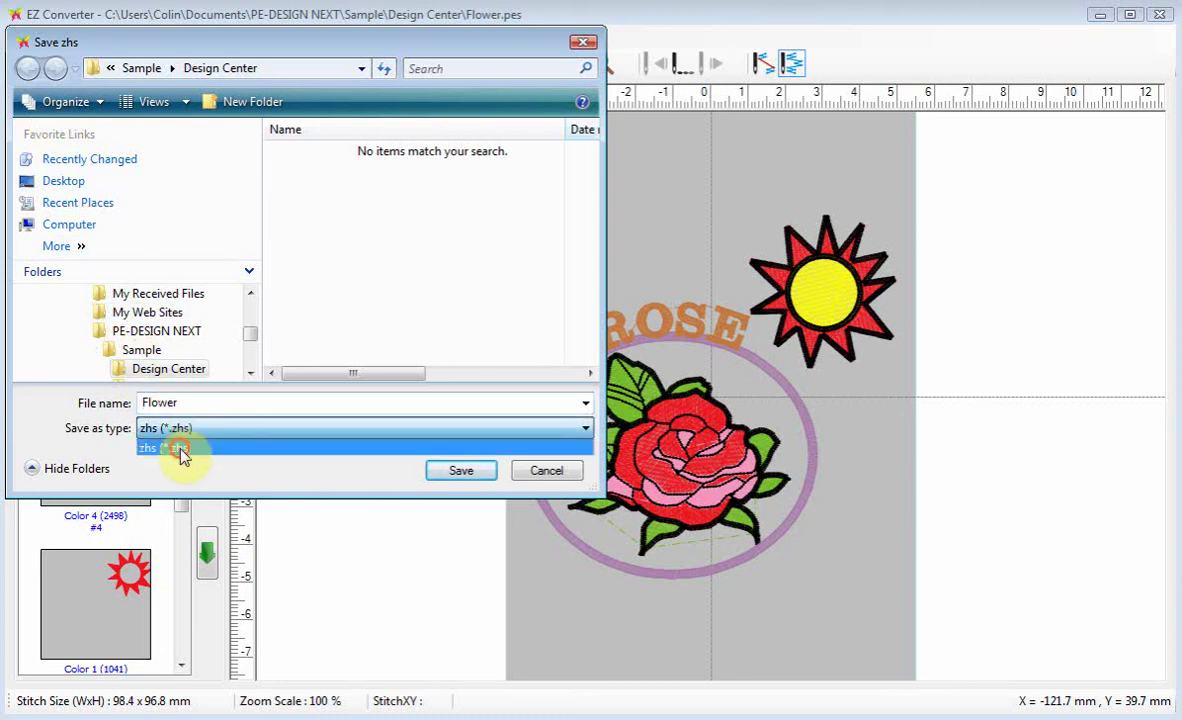
click(181, 450)
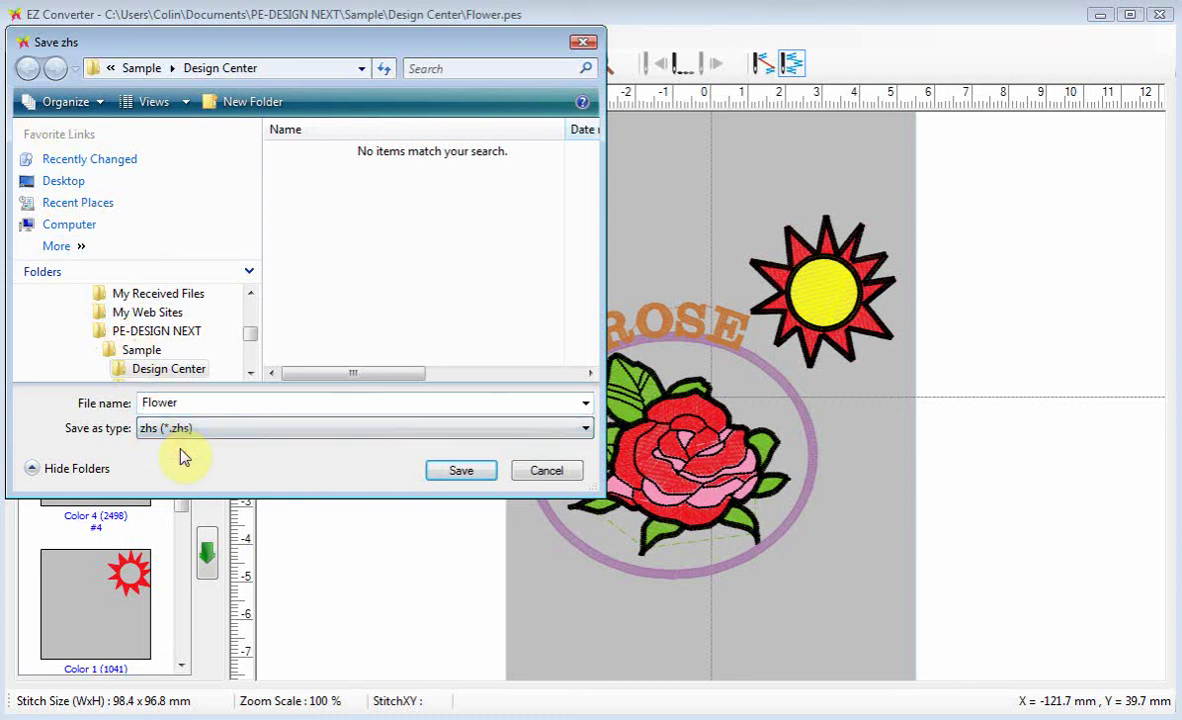
double_click(237, 406)
click(238, 406)
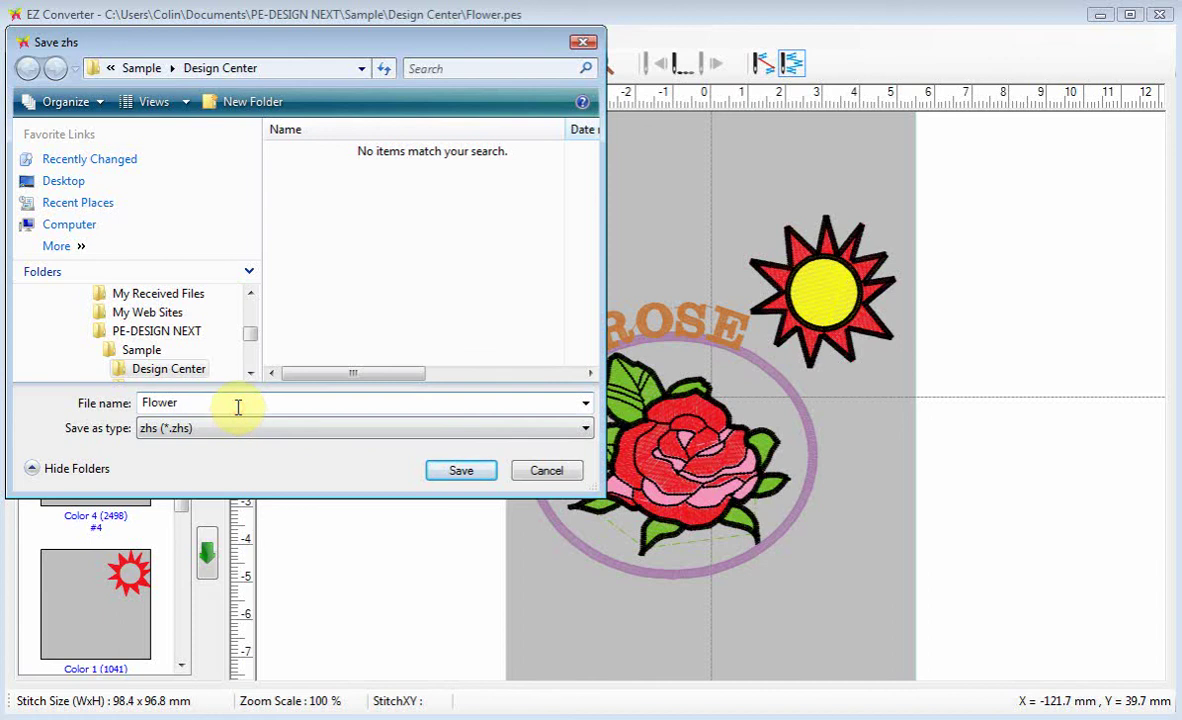
text(for silver embroidery machine)
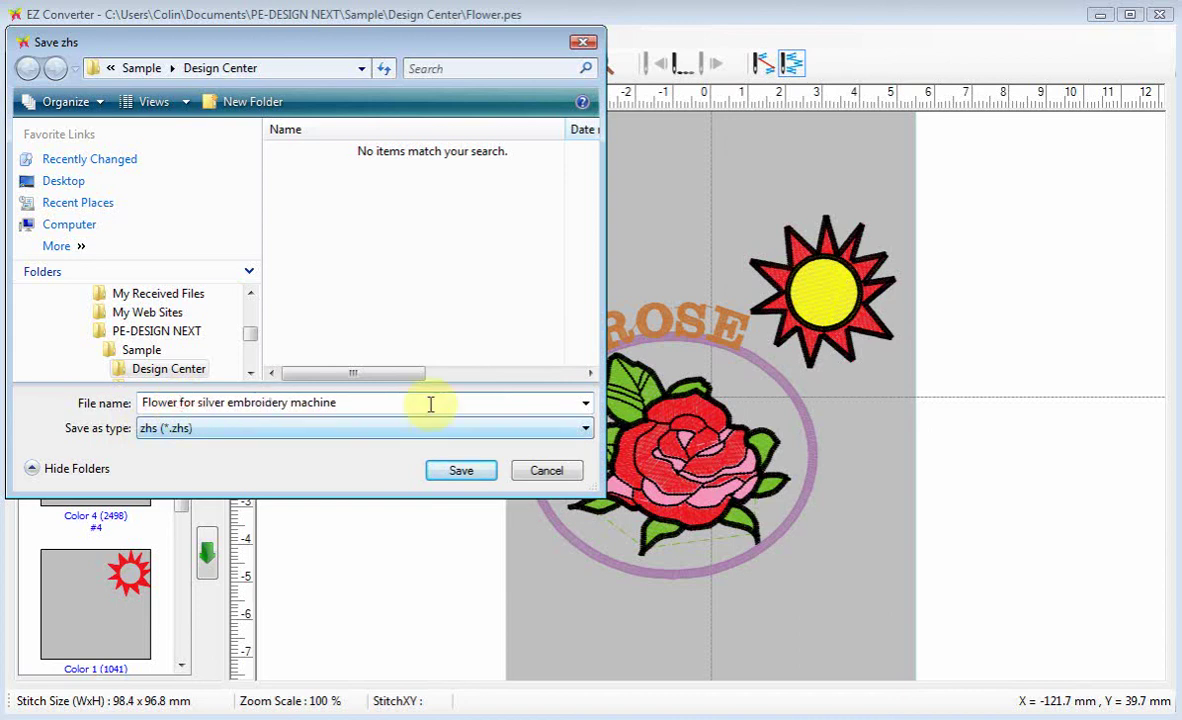
click(450, 466)
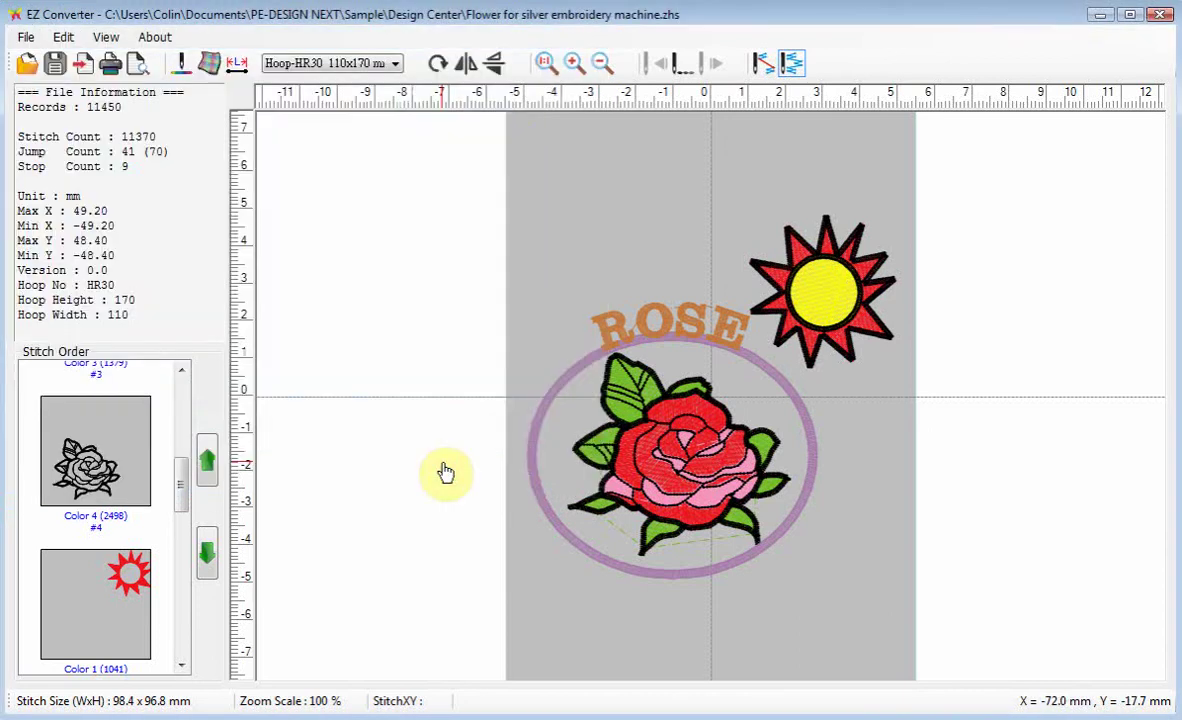